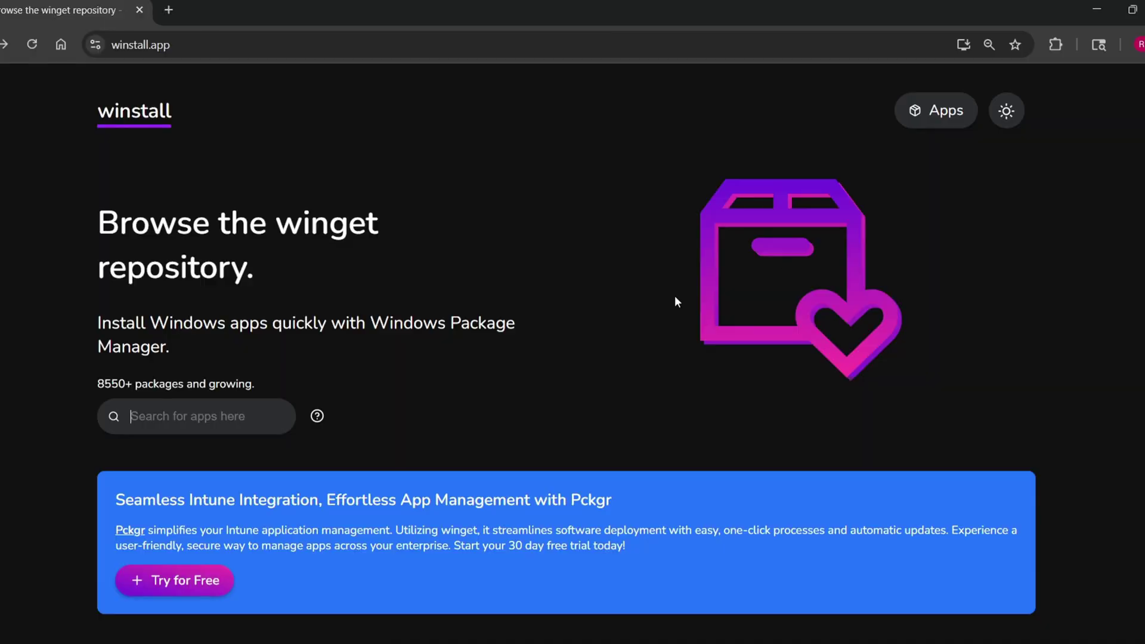
- Open Winstall's Apps catalogue of 8560 apps and scroll down through its app cards
click(915, 110)
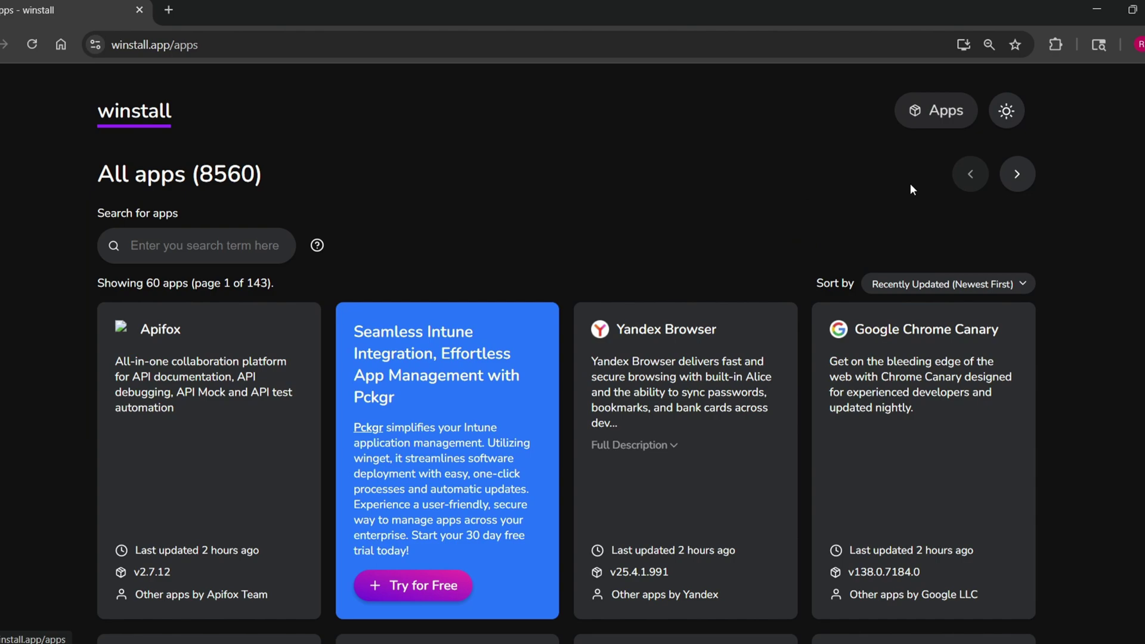
scroll(1094, 309, down, 3)
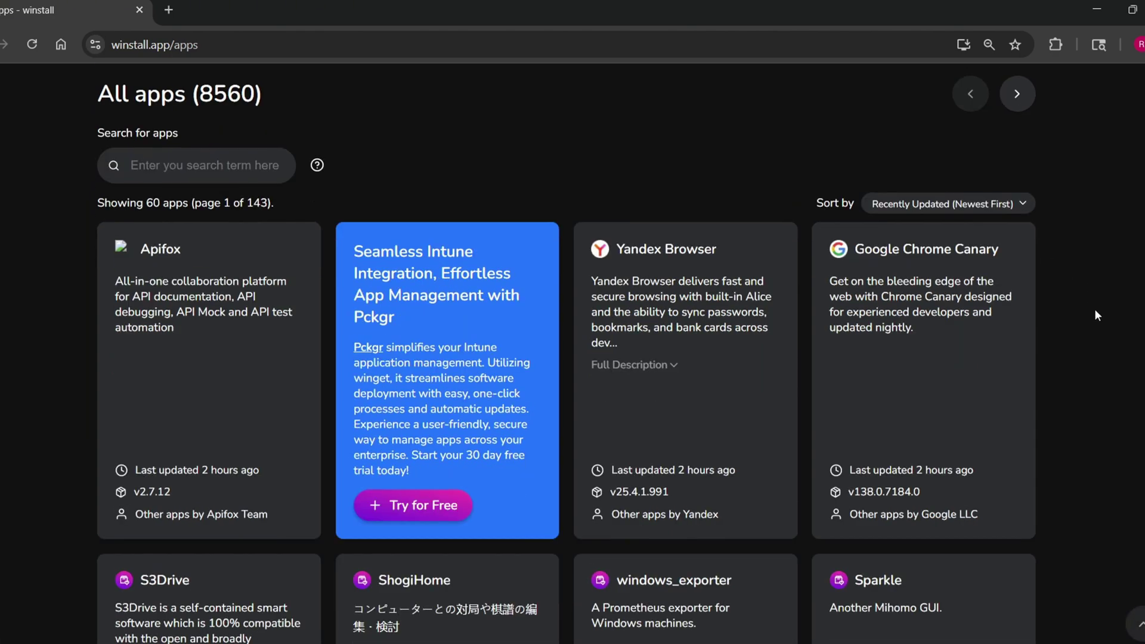
scroll(1095, 310, down, 6)
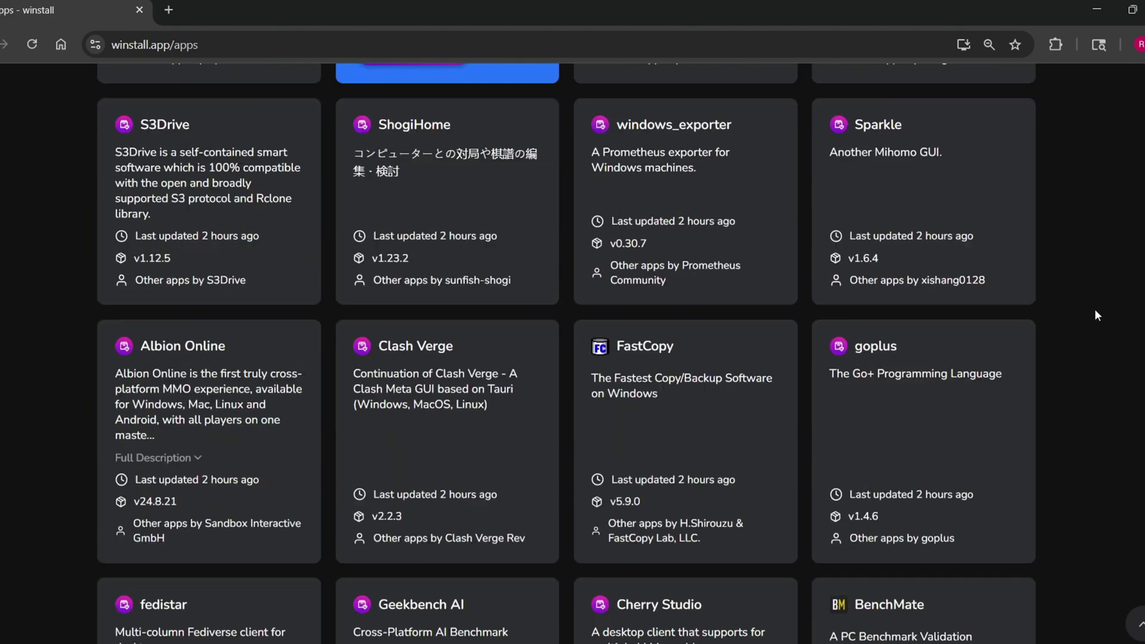
scroll(1096, 314, down, 6)
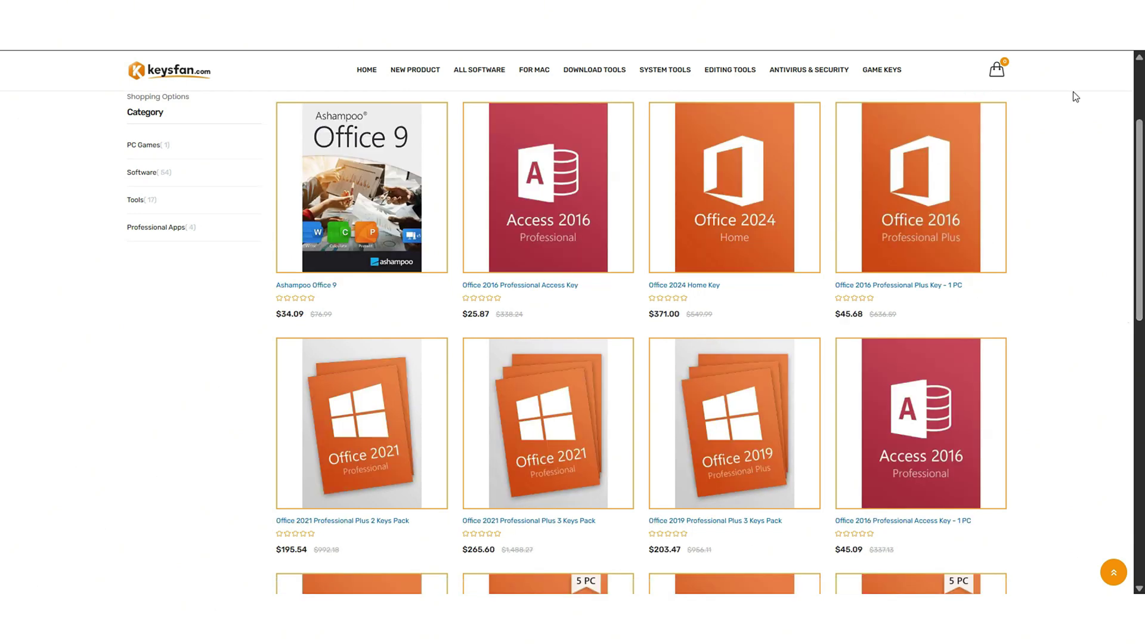
- Buy a Windows 11 Professional key on Keysfan with code RKT50, paying the $14.99 total
scroll(1075, 96, down, 5)
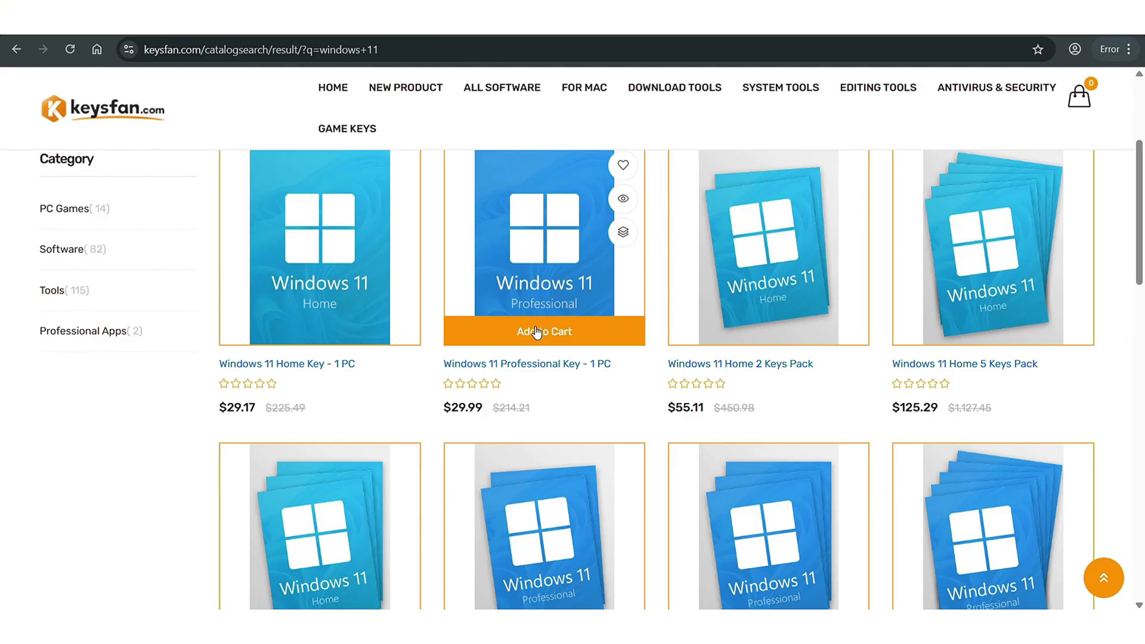
click(535, 331)
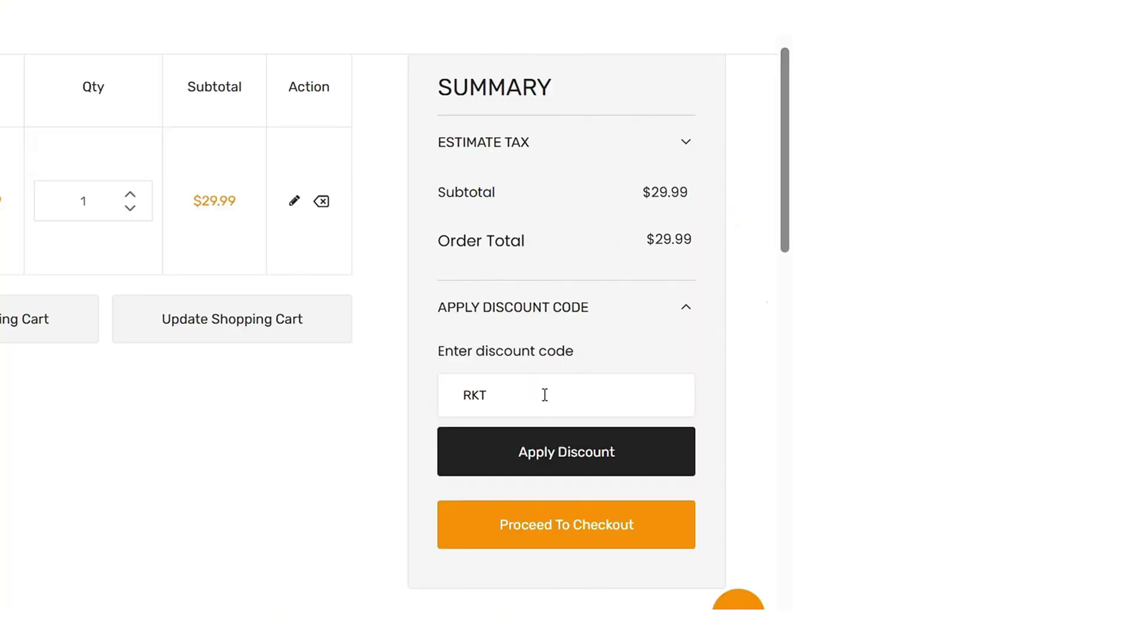
key(Return)
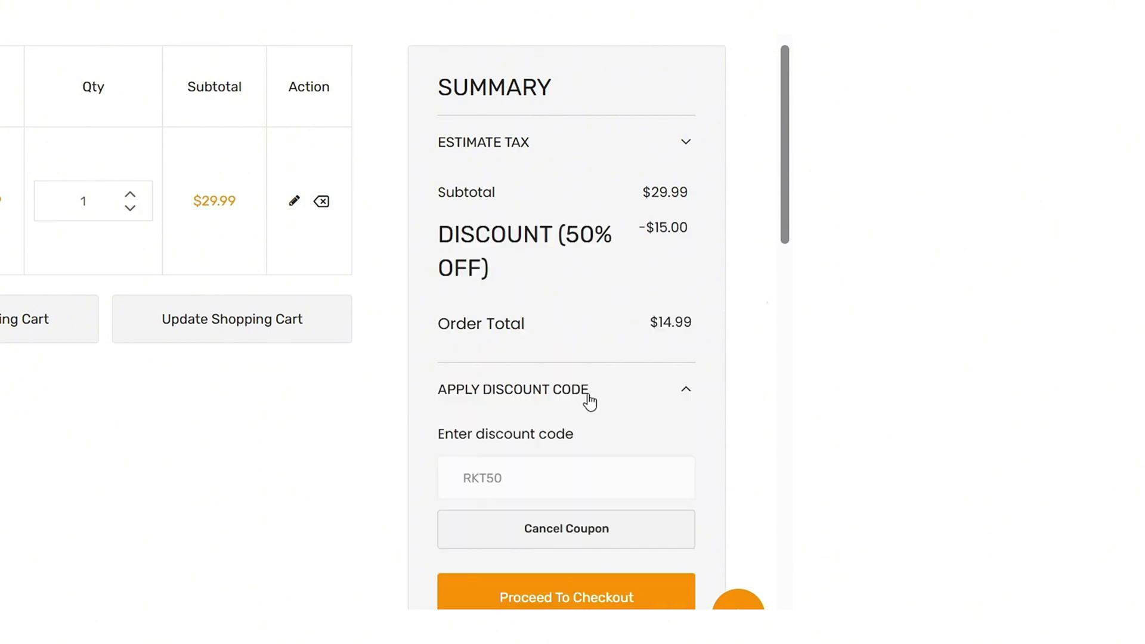
click(663, 518)
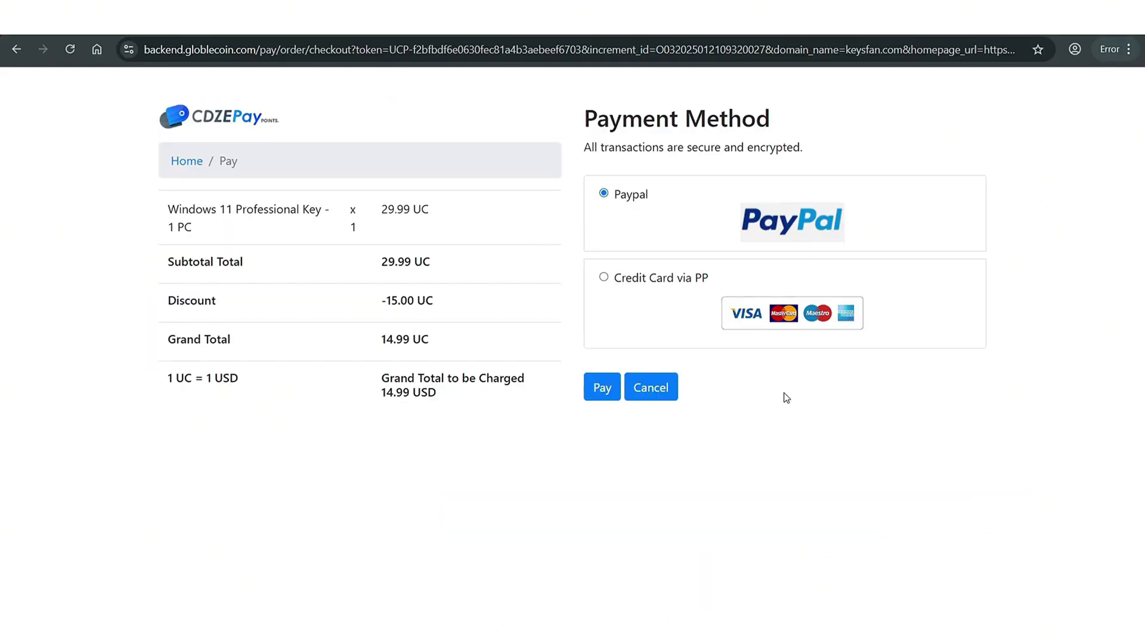
click(603, 387)
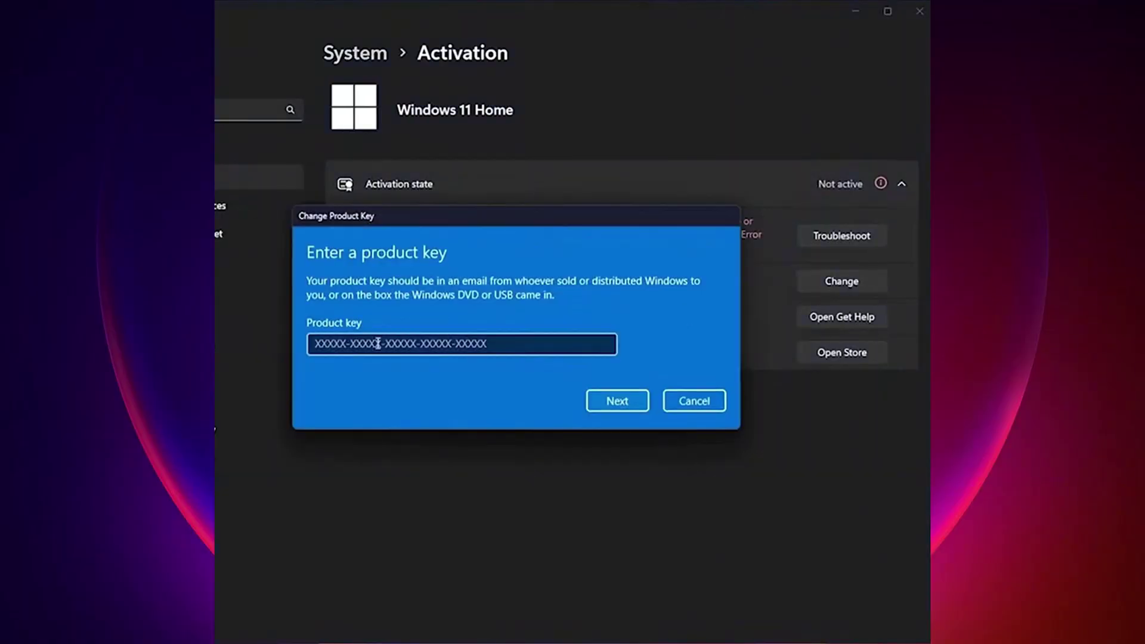
- Paste the purchased product key into Windows Activation and activate Windows
right_click(392, 349)
click(395, 360)
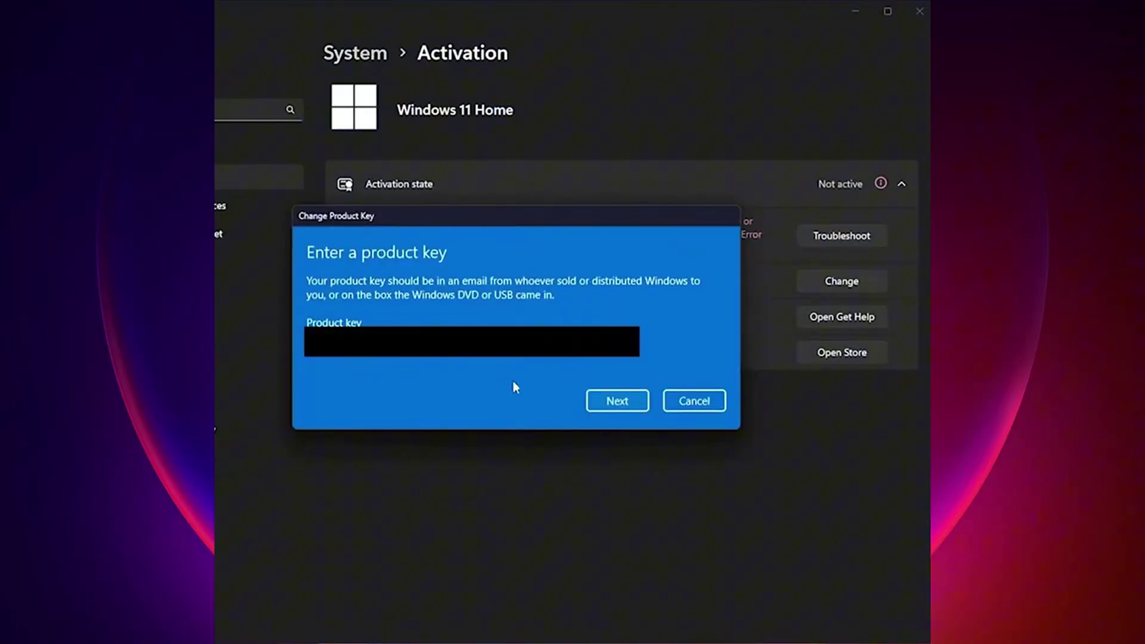
click(624, 403)
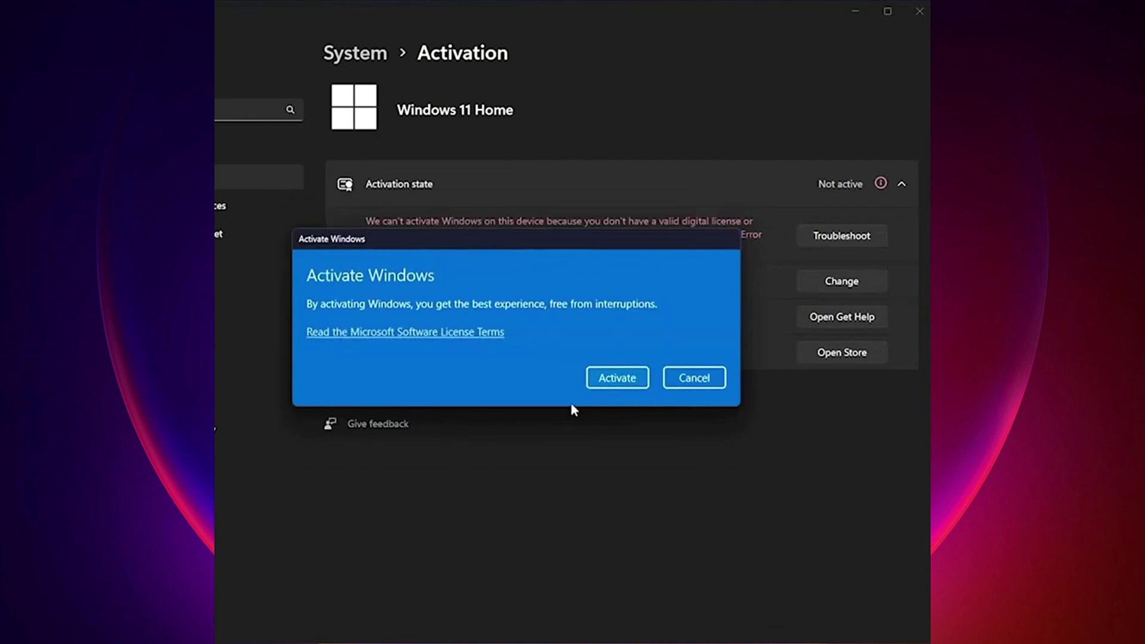
click(621, 381)
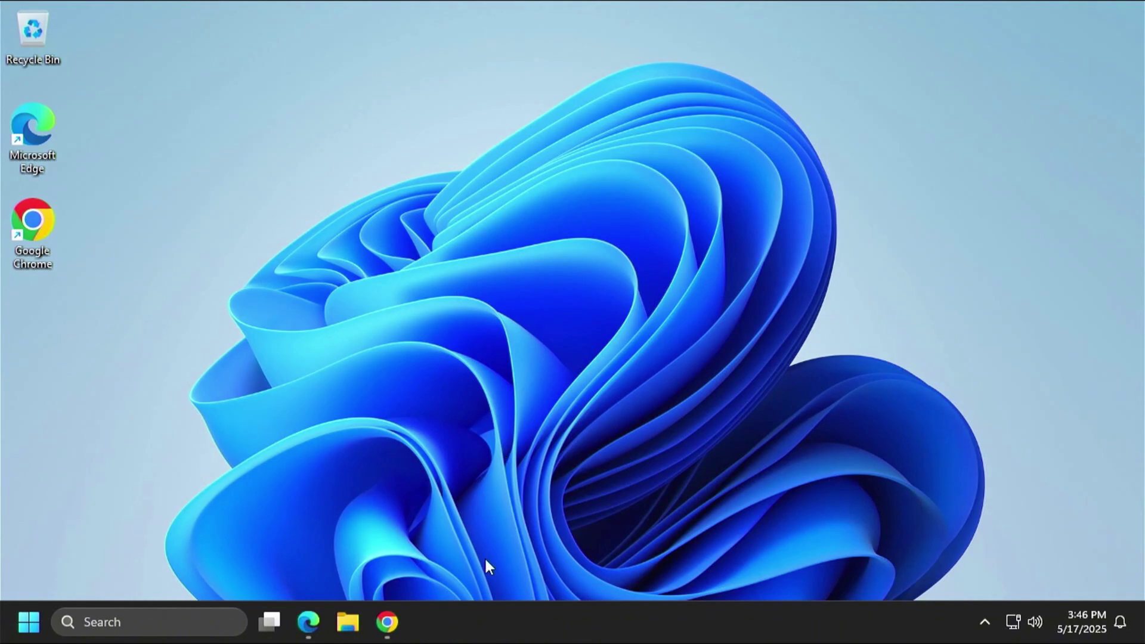
- Bring up Chrome and search Google for 'winstall'
click(430, 477)
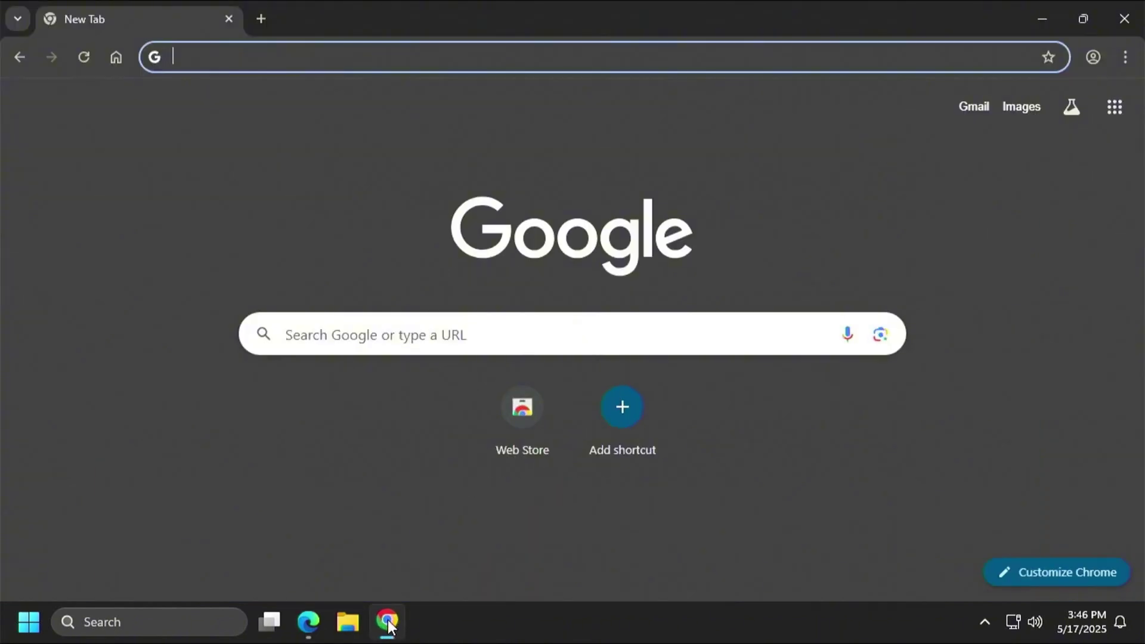
click(368, 328)
text(w)
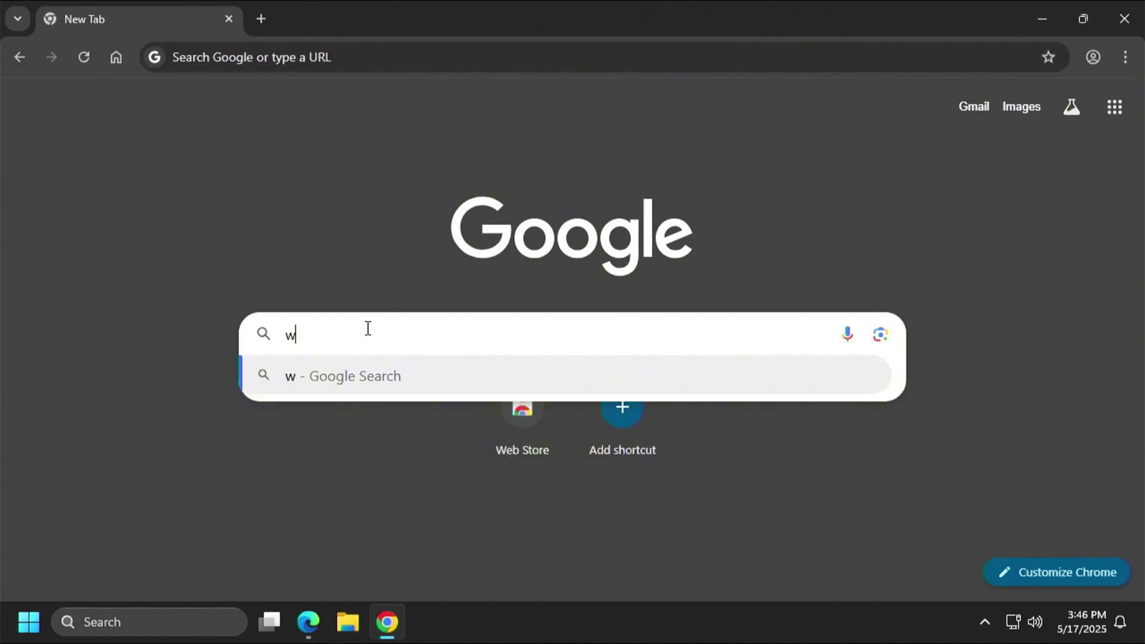
text(install)
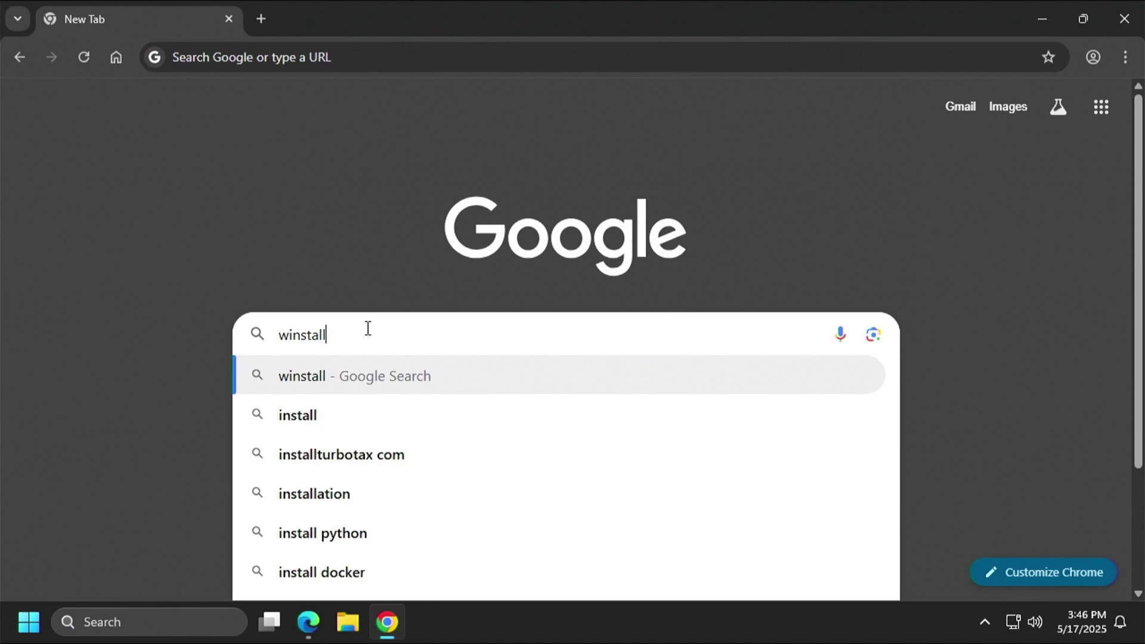
key(Return)
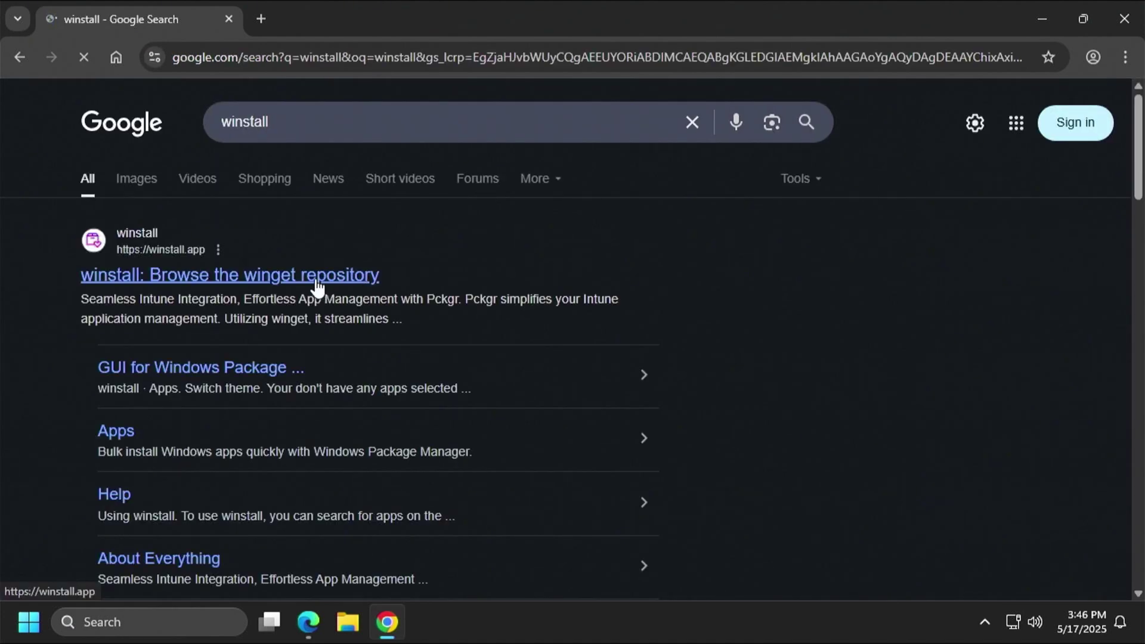
- Open winstall.app from the results, scroll to Popular Apps and zoom the page out
click(282, 275)
scroll(410, 239, down, 1)
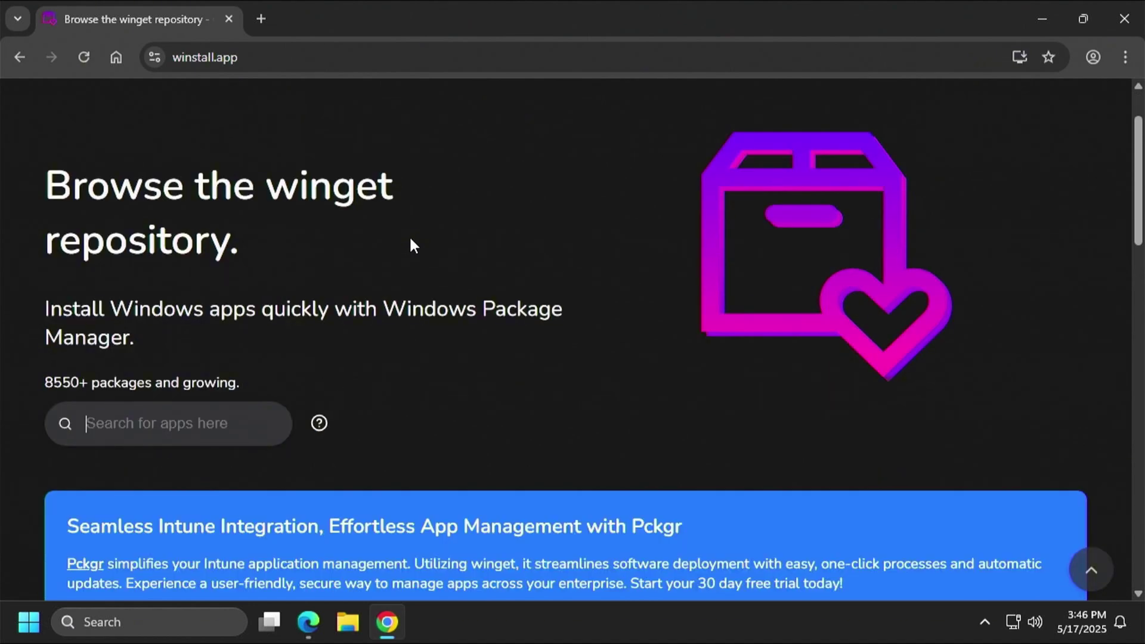
scroll(411, 240, down, 1)
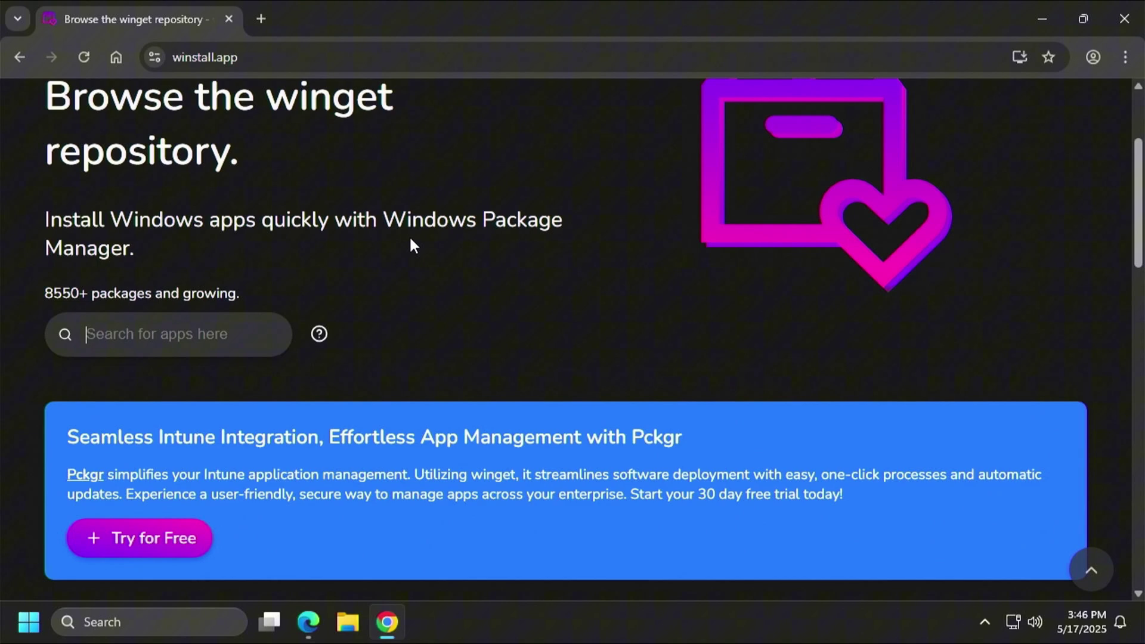
scroll(411, 239, down, 4)
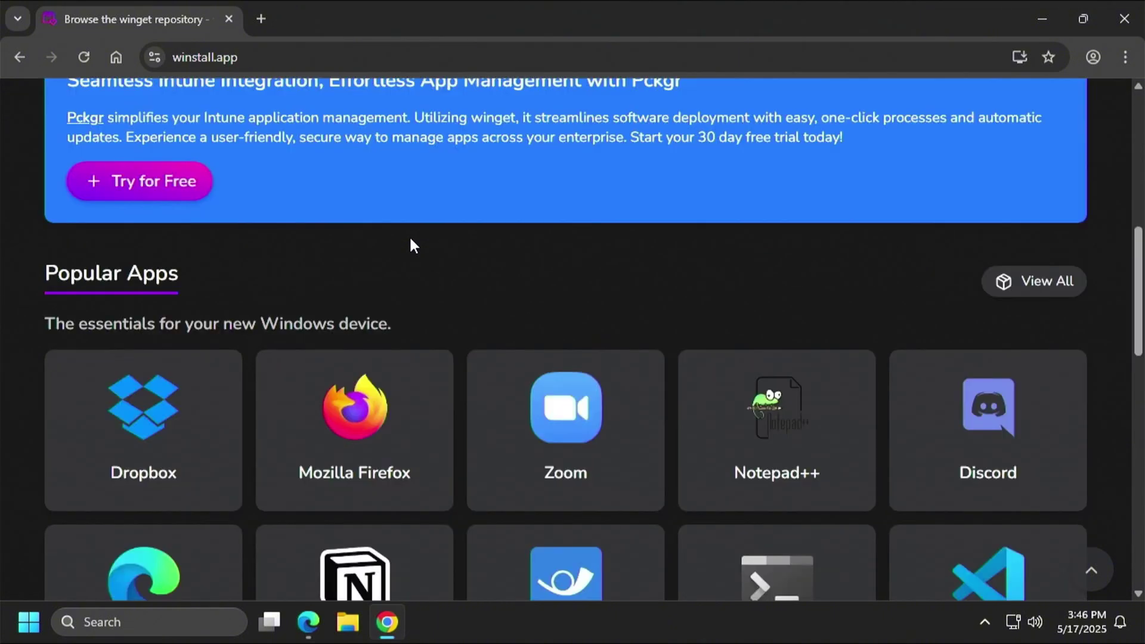
scroll(411, 239, down, 1)
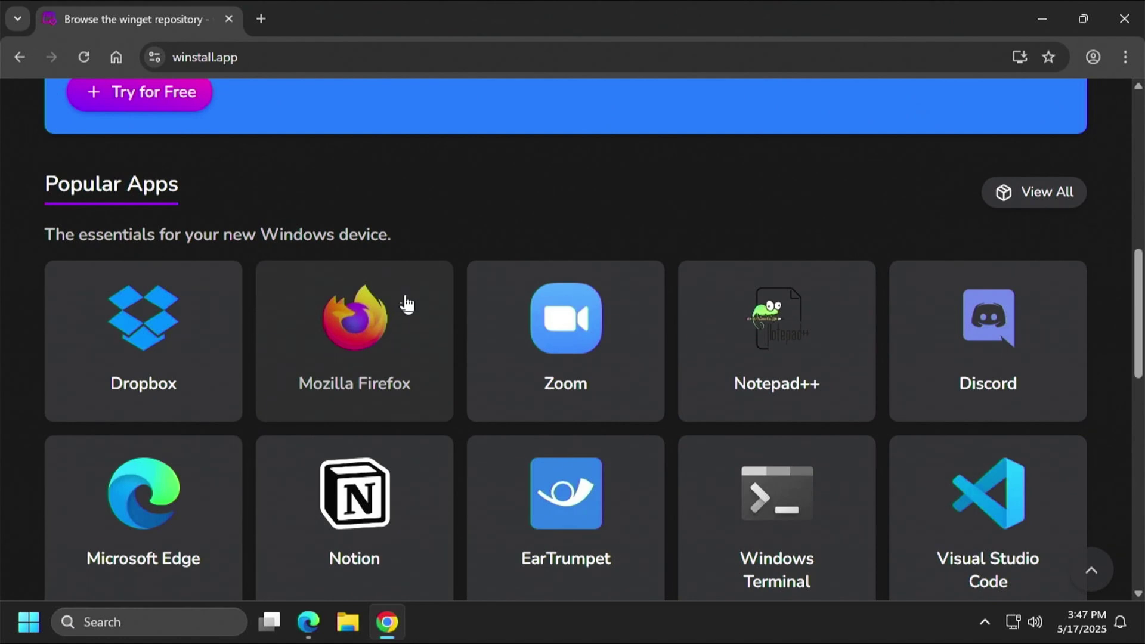
key(ctrl+minus)
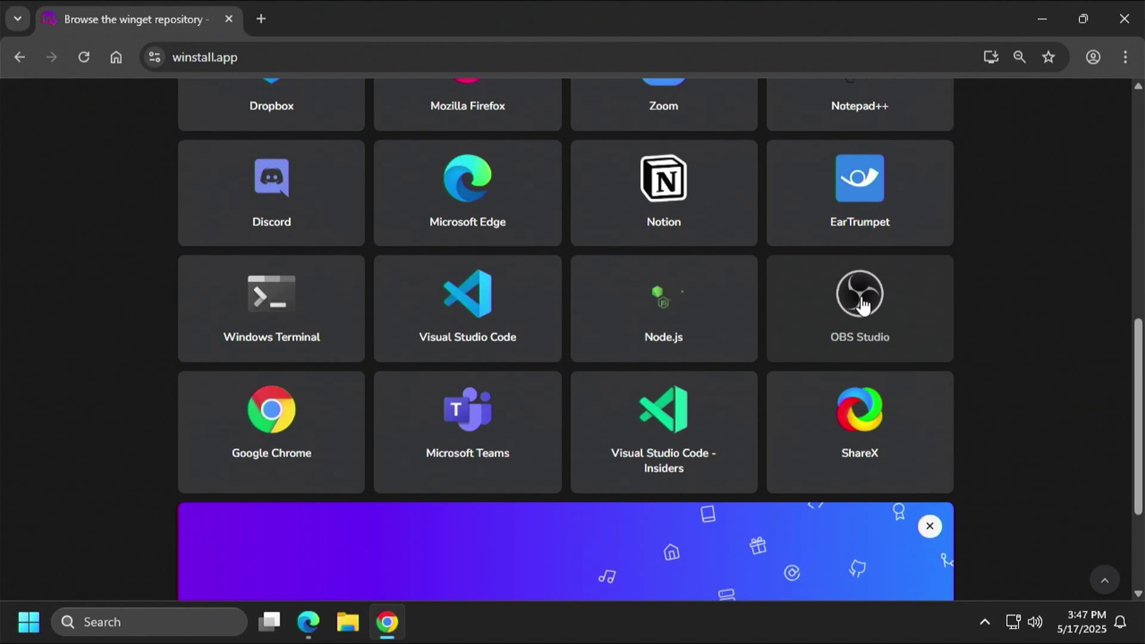
- Select OBS Studio from its app page and return to the app grid
click(863, 305)
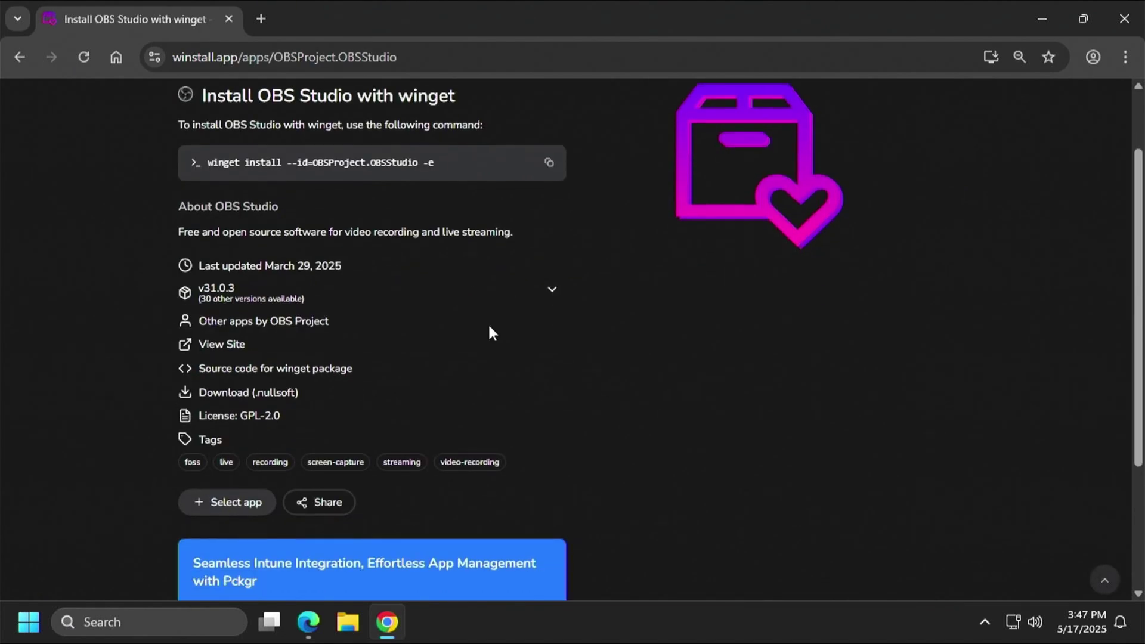
scroll(488, 323, down, 3)
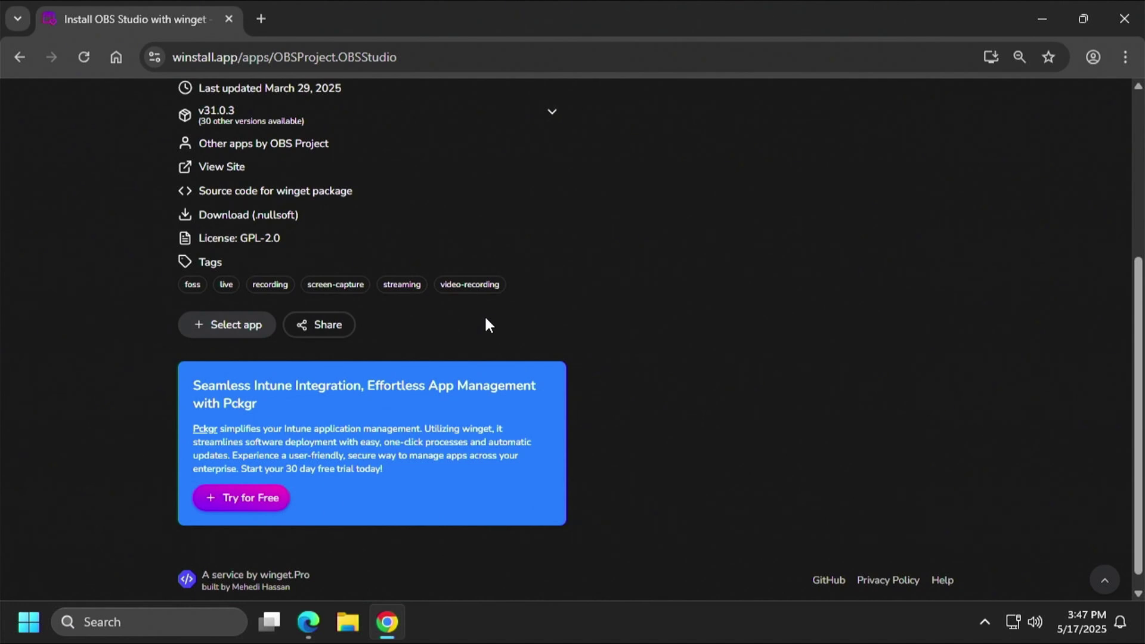
click(257, 328)
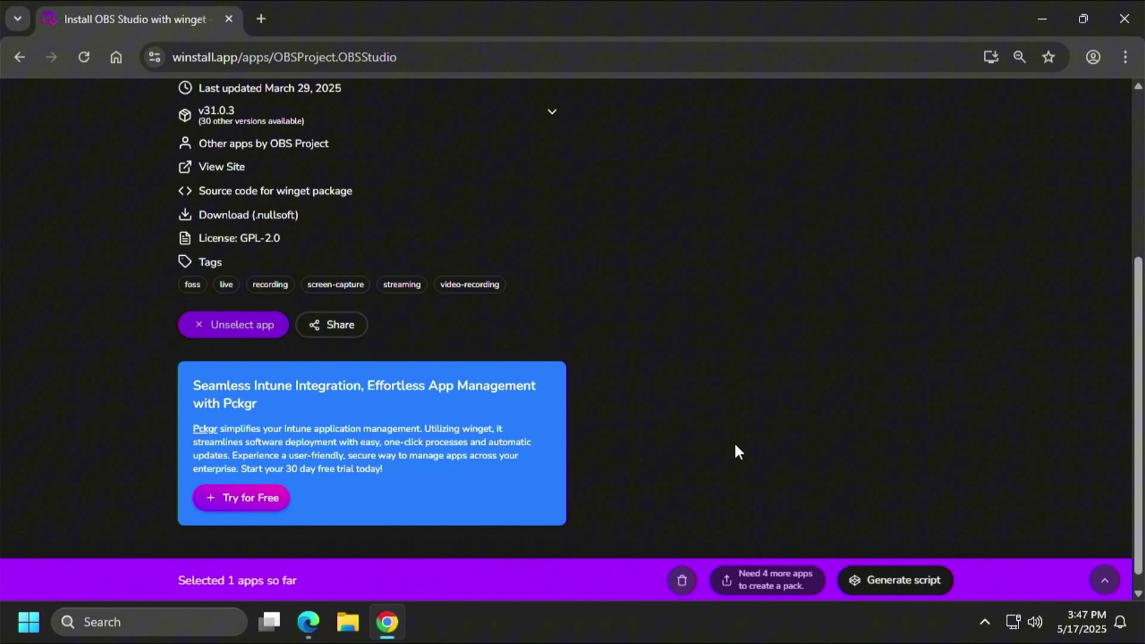
scroll(736, 448, up, 5)
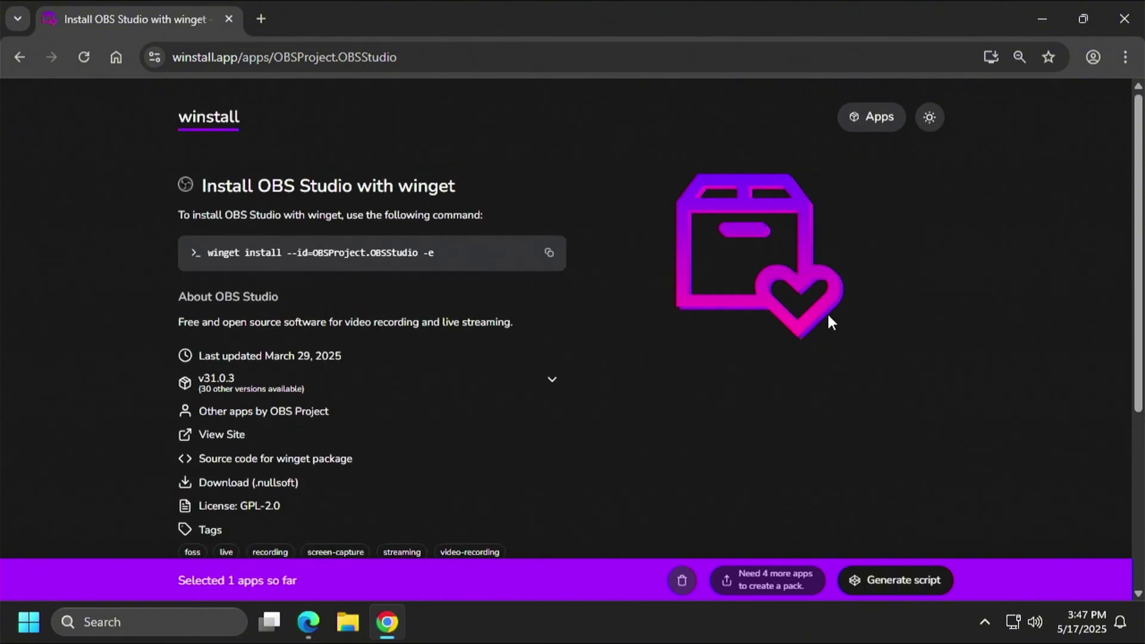
key(alt+Left)
- Select ShareX as the second app and go back to the apps list
scroll(539, 270, down, 1)
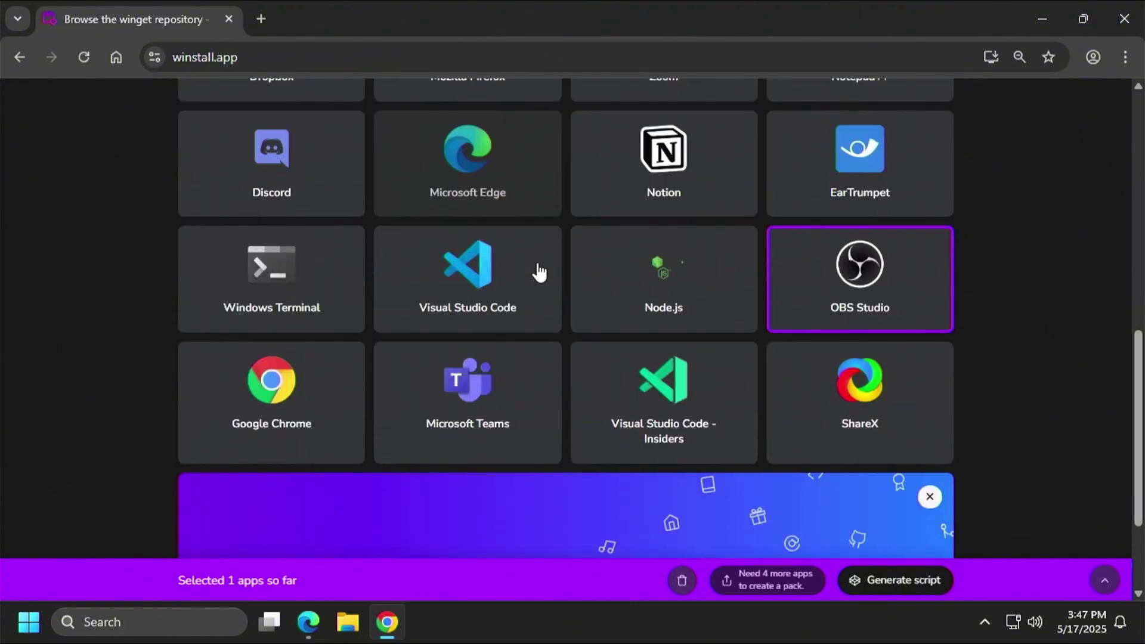
click(834, 375)
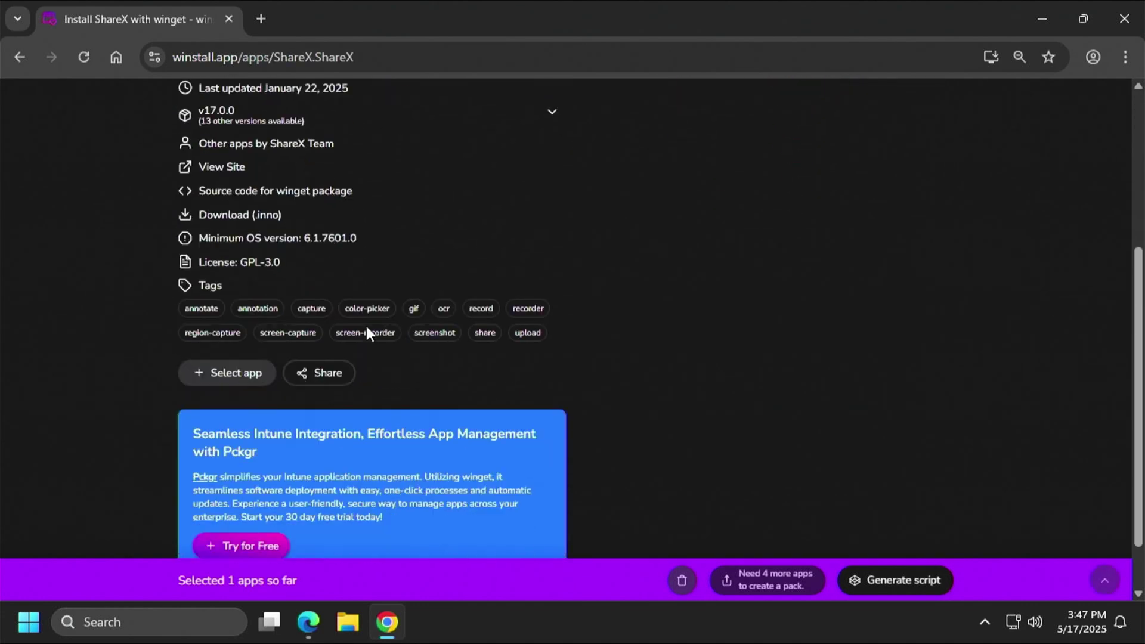
scroll(368, 335, down, 1)
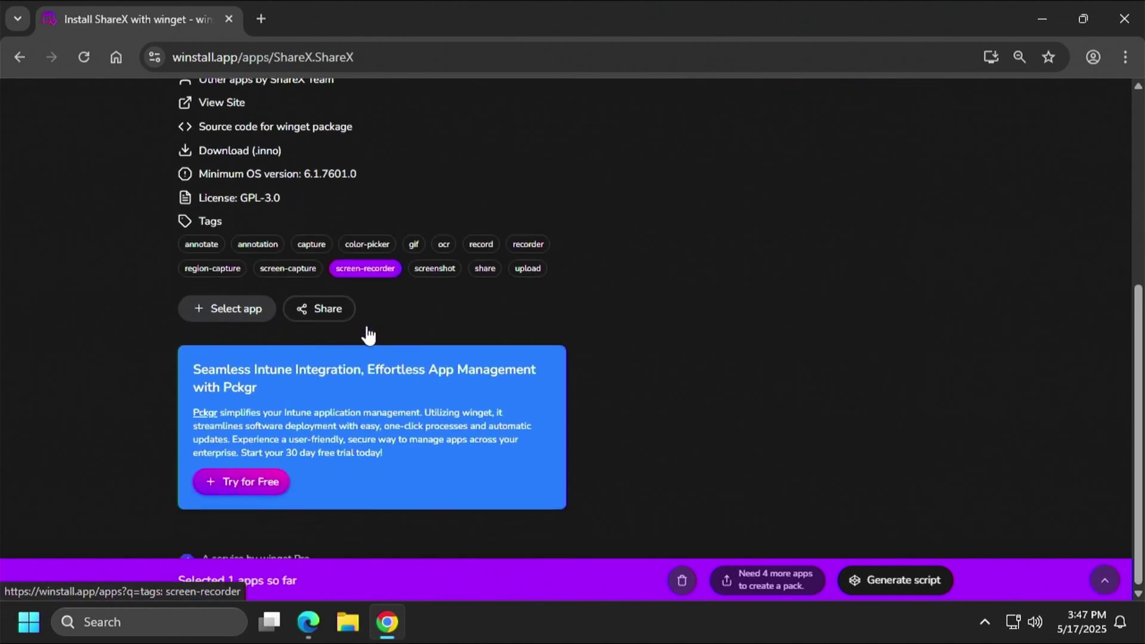
click(244, 308)
scroll(430, 299, up, 5)
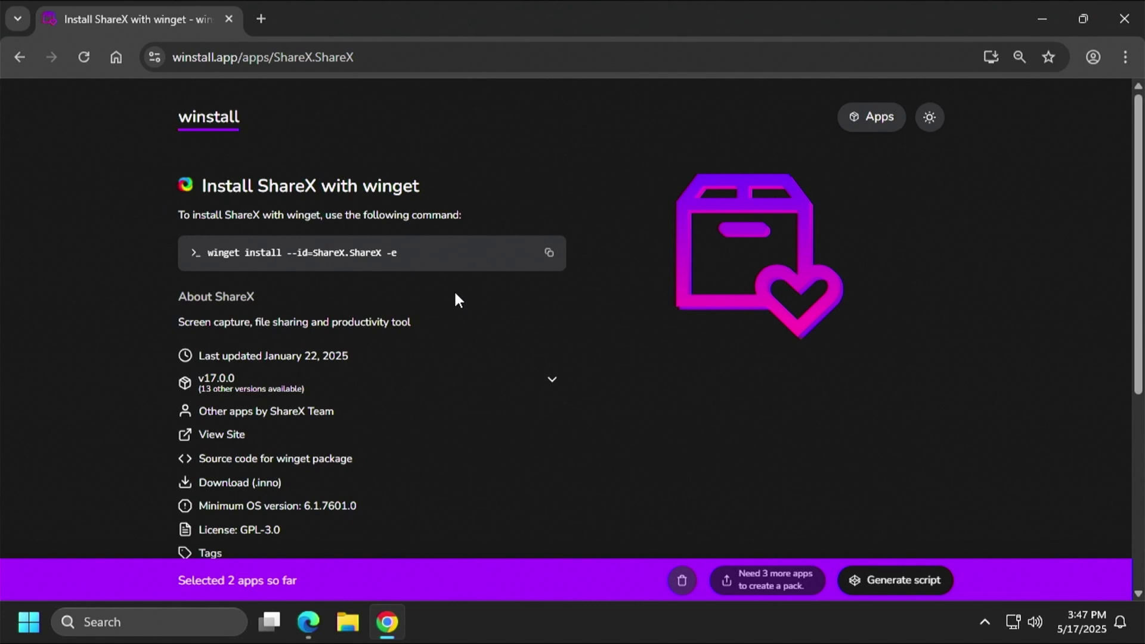
key(alt+Left)
- Search for 'libreoffice' and select LibreOffice, then return to the apps list
click(266, 229)
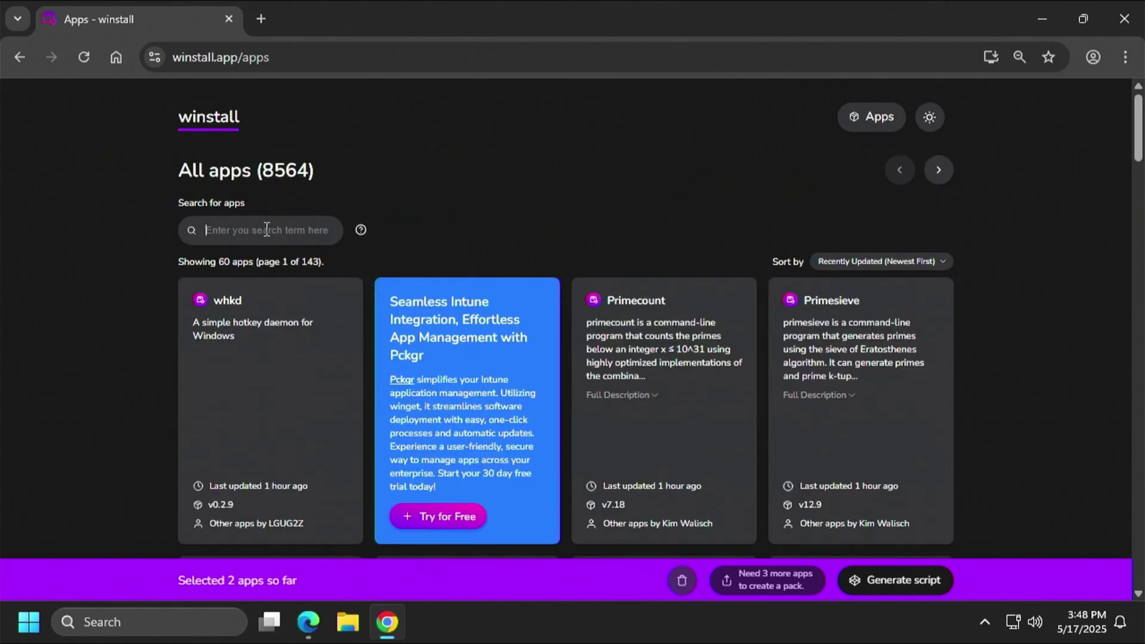
text(libreoffice)
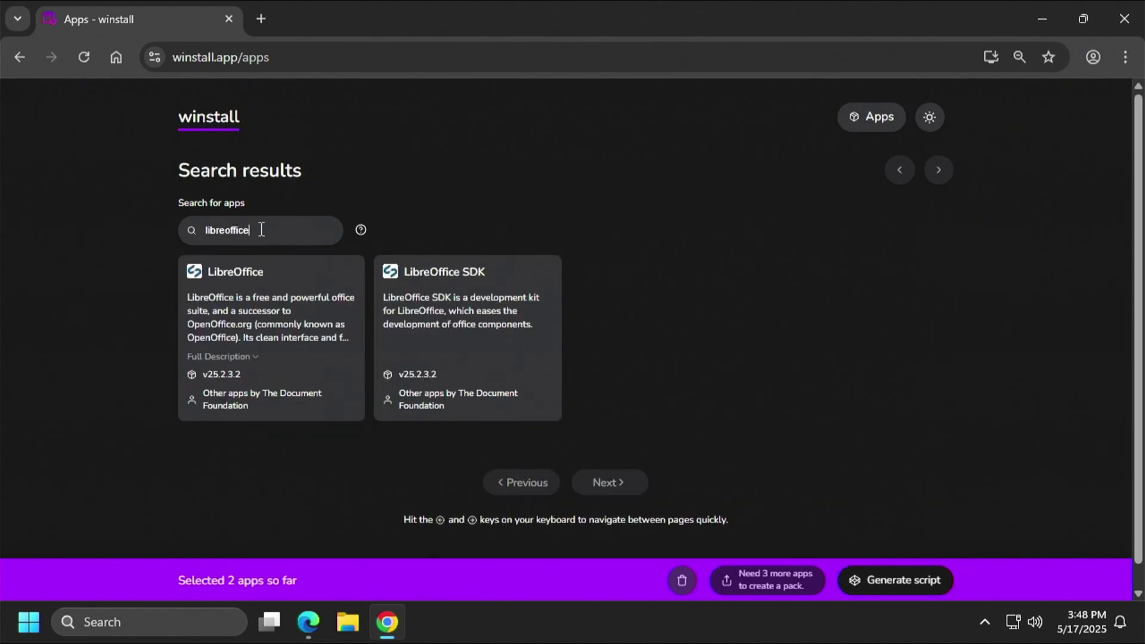
click(254, 303)
click(241, 276)
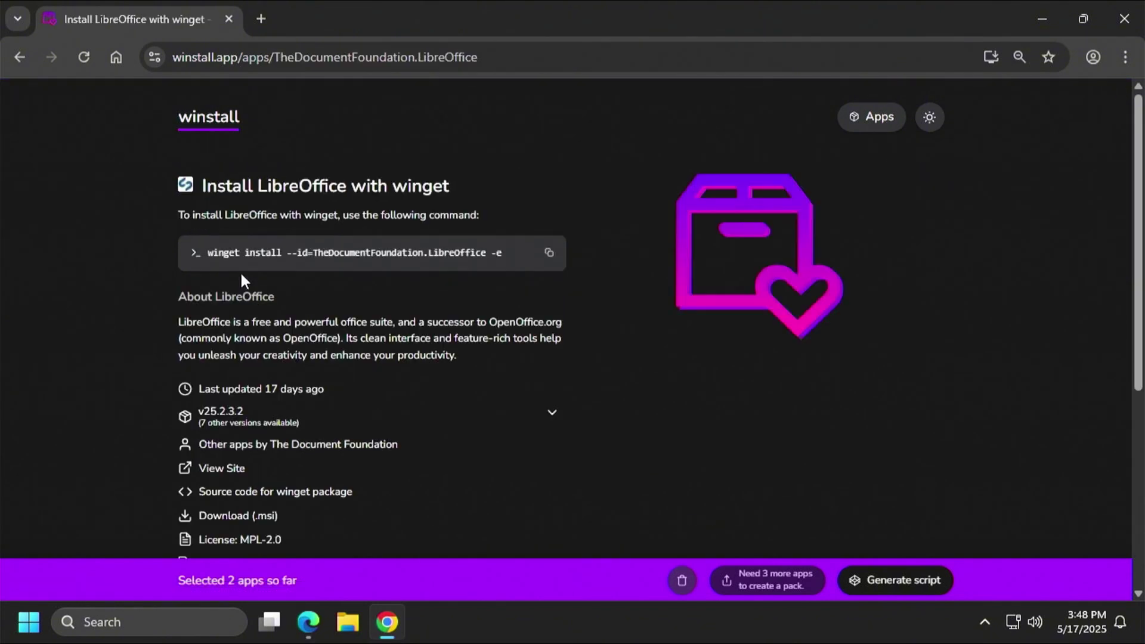
scroll(262, 279, down, 5)
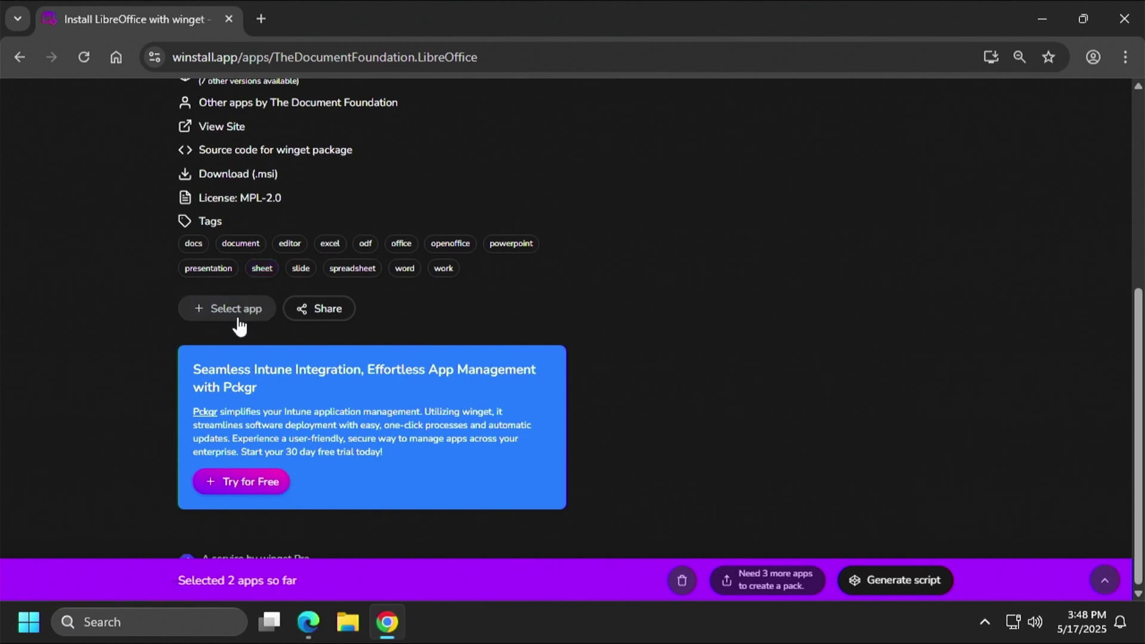
click(240, 311)
scroll(237, 307, up, 5)
key(alt+Left)
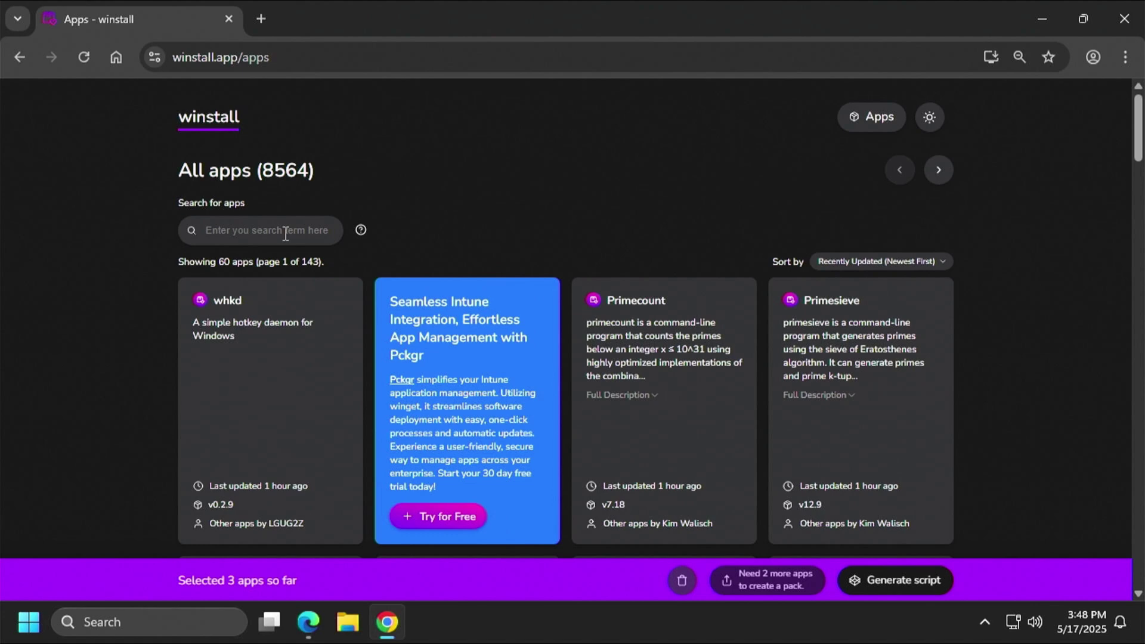
- Search for 'local send' and select LocalSend, then return to the apps list
click(285, 233)
text(local send)
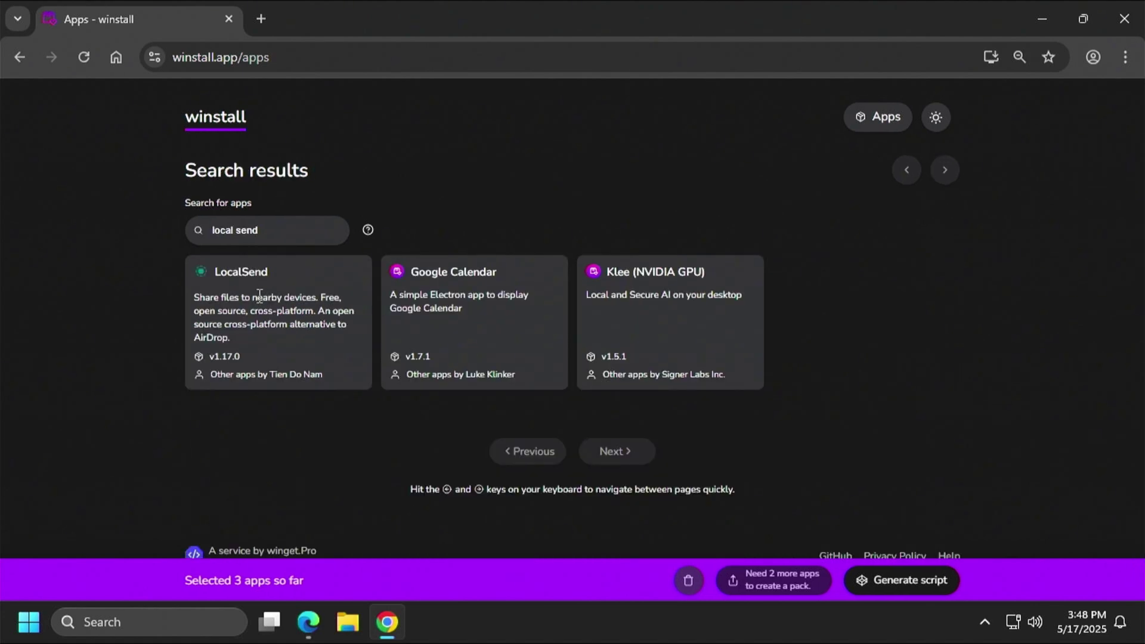
click(248, 270)
scroll(248, 320, down, 4)
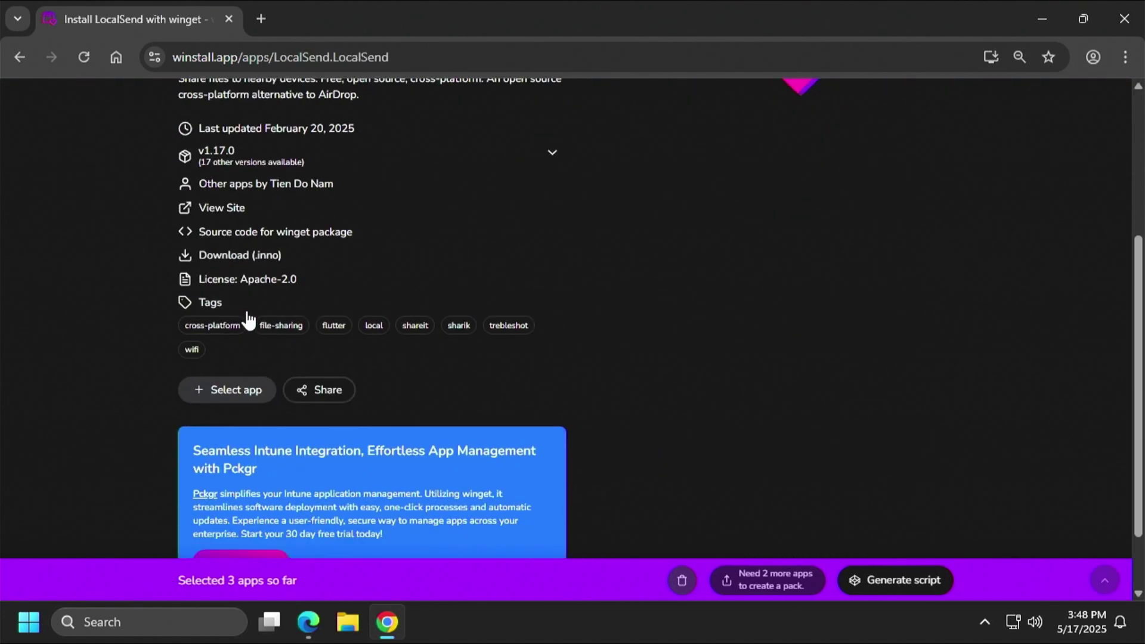
click(232, 389)
scroll(238, 366, up, 4)
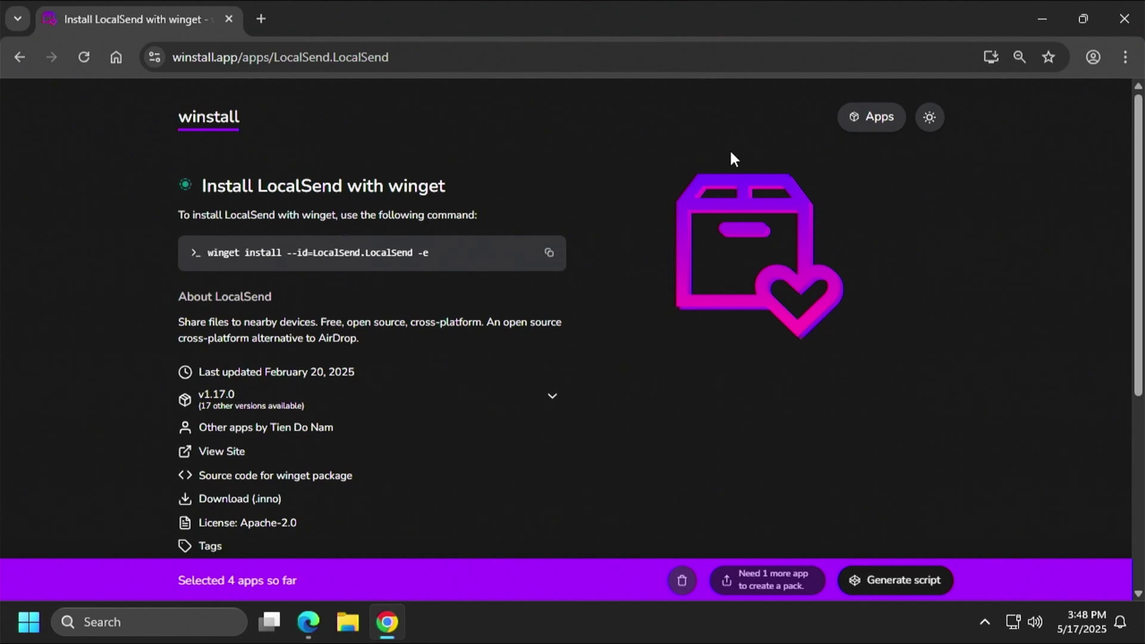
click(879, 118)
- Search for 'rustdesk' and select RustDesk as the fifth app
click(278, 230)
text(rustdesk)
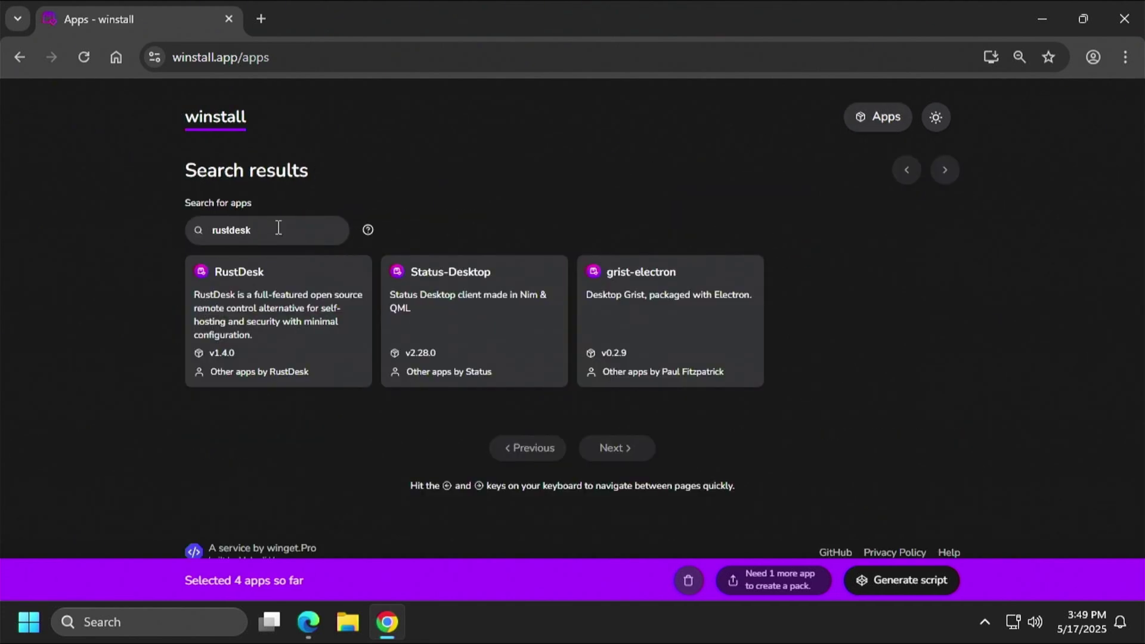
click(250, 278)
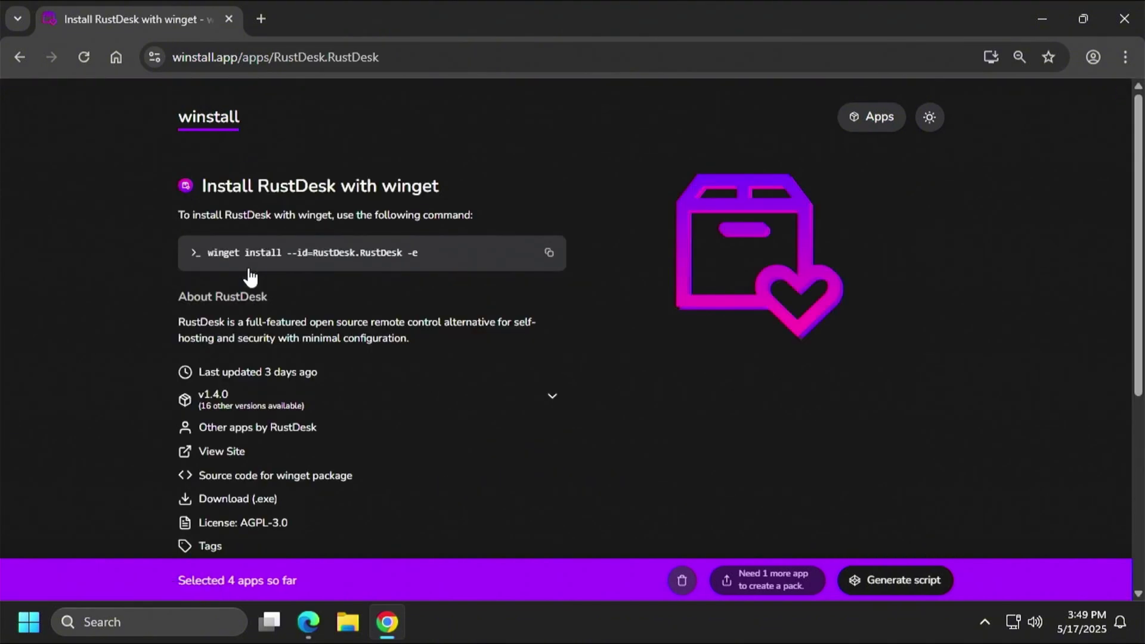
scroll(251, 277, down, 5)
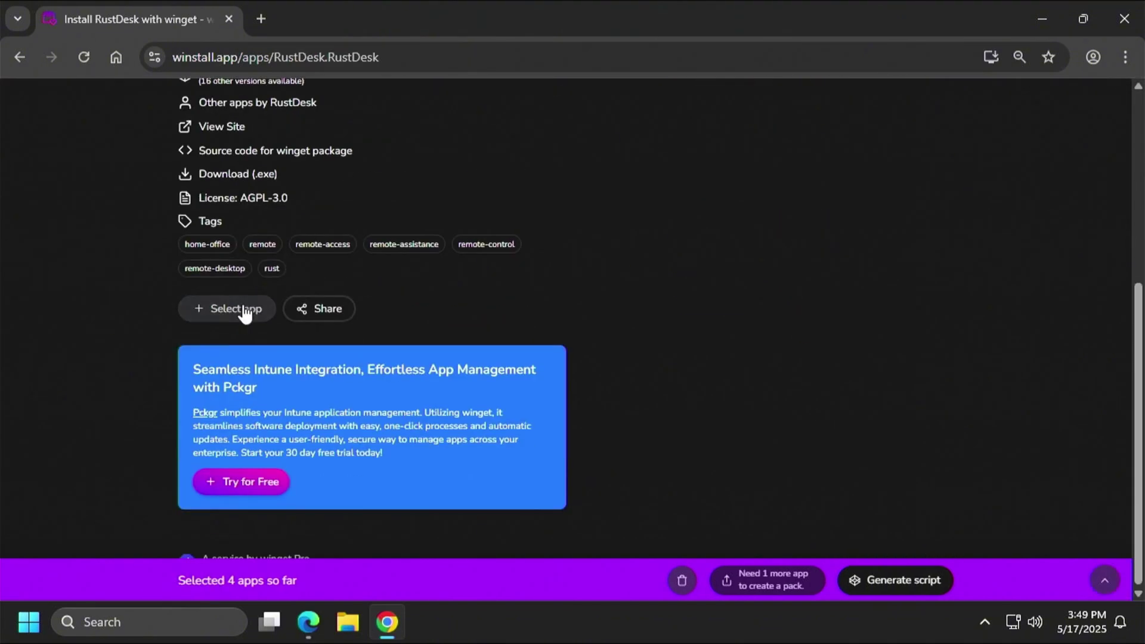
click(244, 311)
scroll(241, 307, up, 5)
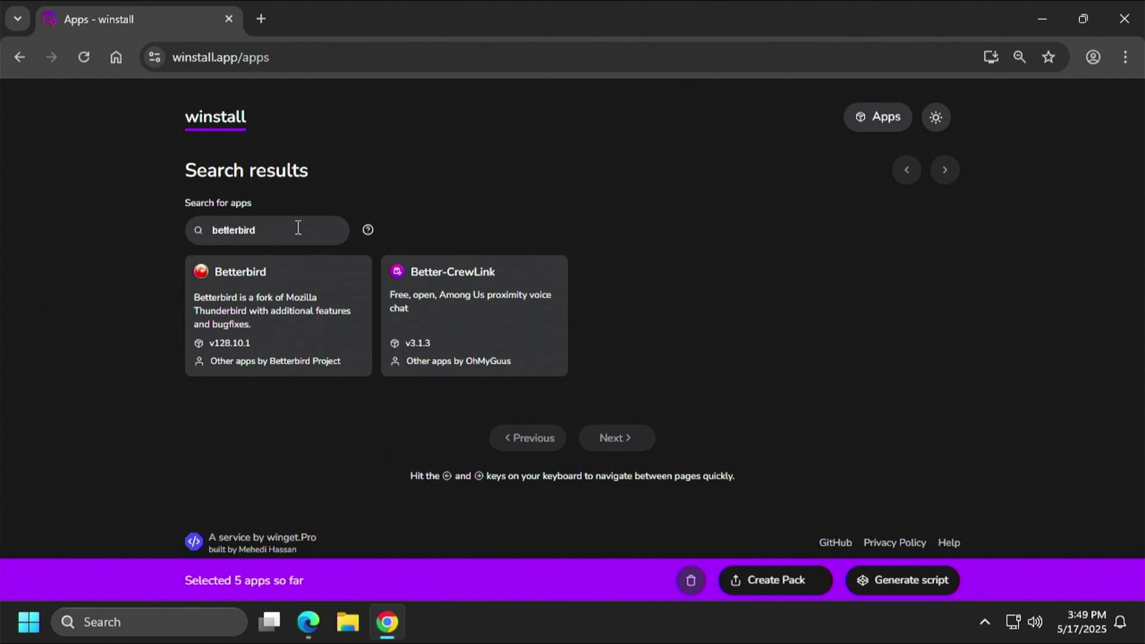
- Select Betterbird from its app page and return to the search results
click(240, 279)
scroll(239, 280, down, 5)
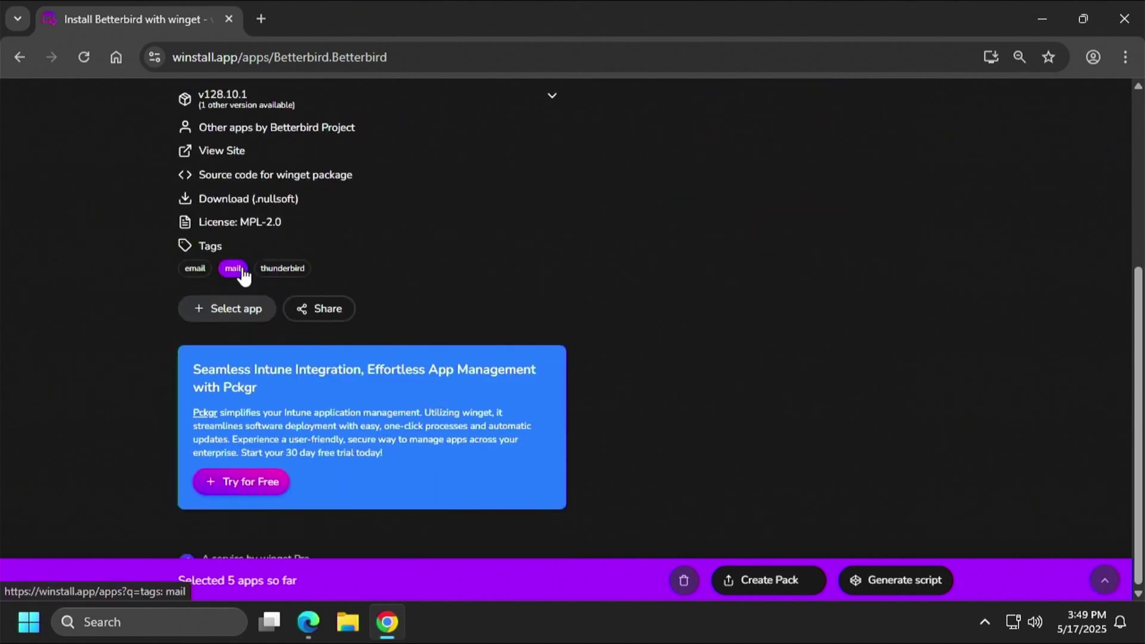
click(236, 307)
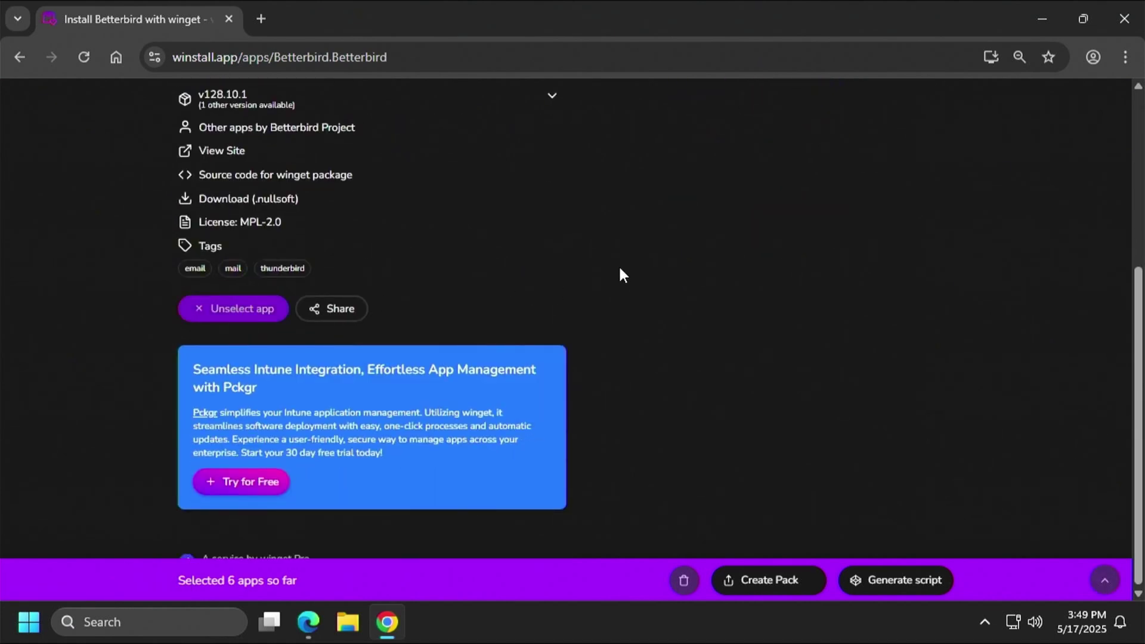
scroll(775, 209, up, 5)
key(alt+Left)
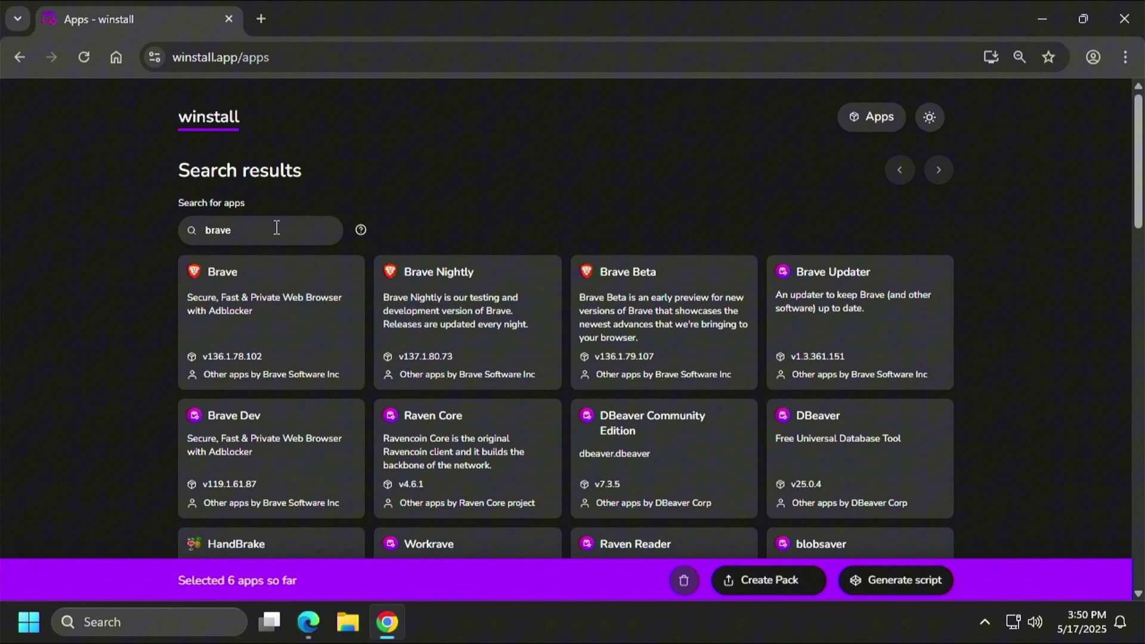
- Select Brave, then generate the winget install script for all seven apps
click(277, 227)
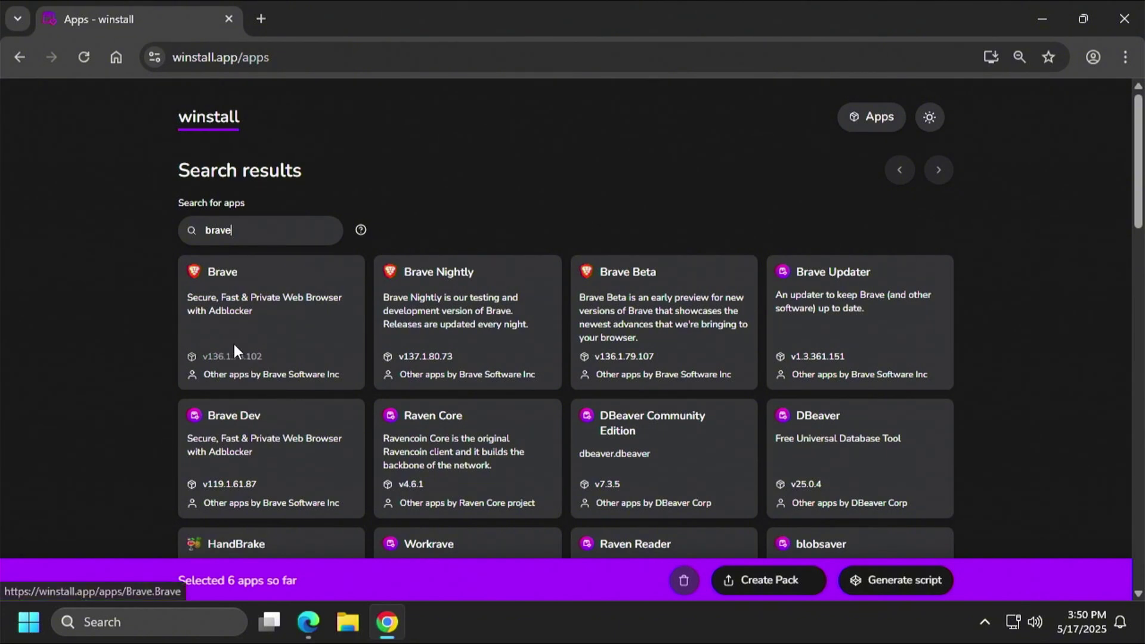
click(217, 278)
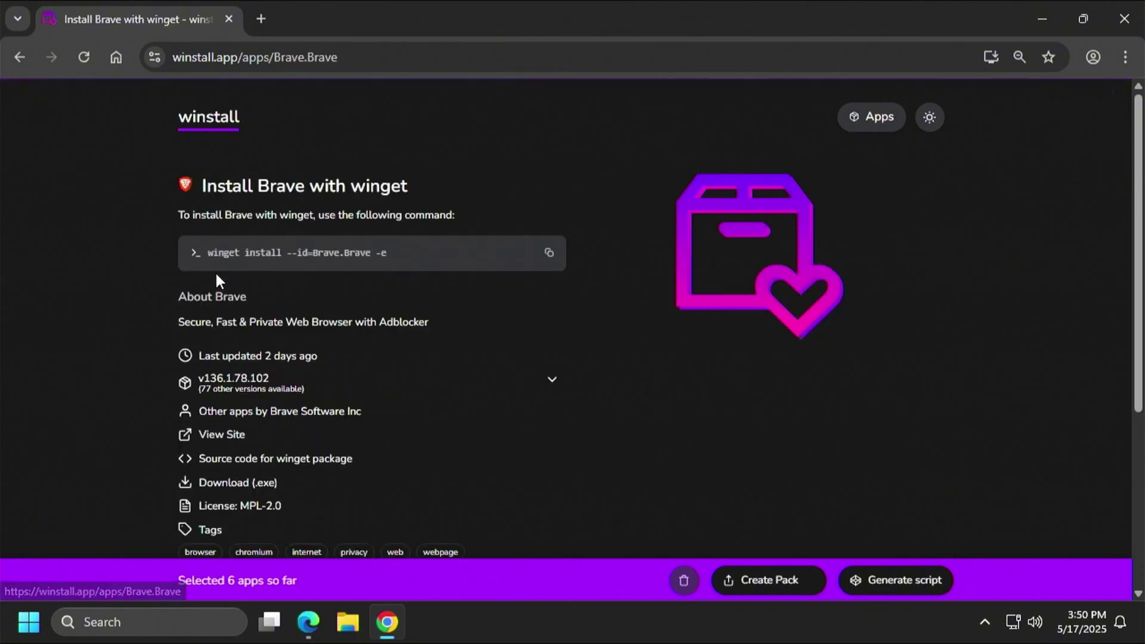
scroll(233, 301, down, 5)
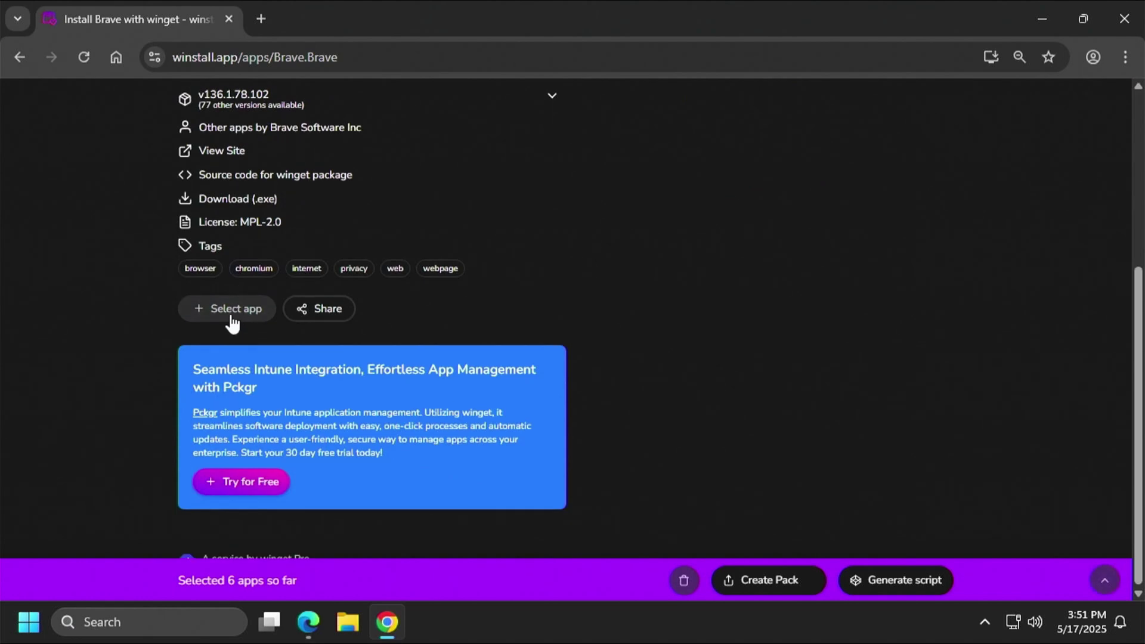
click(232, 322)
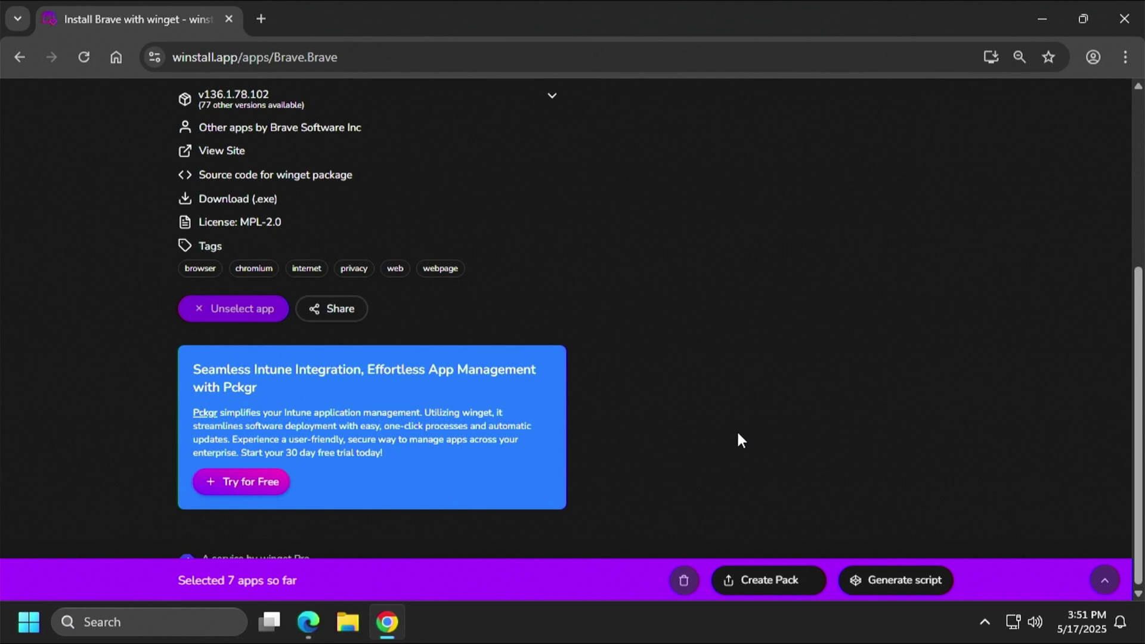
click(897, 581)
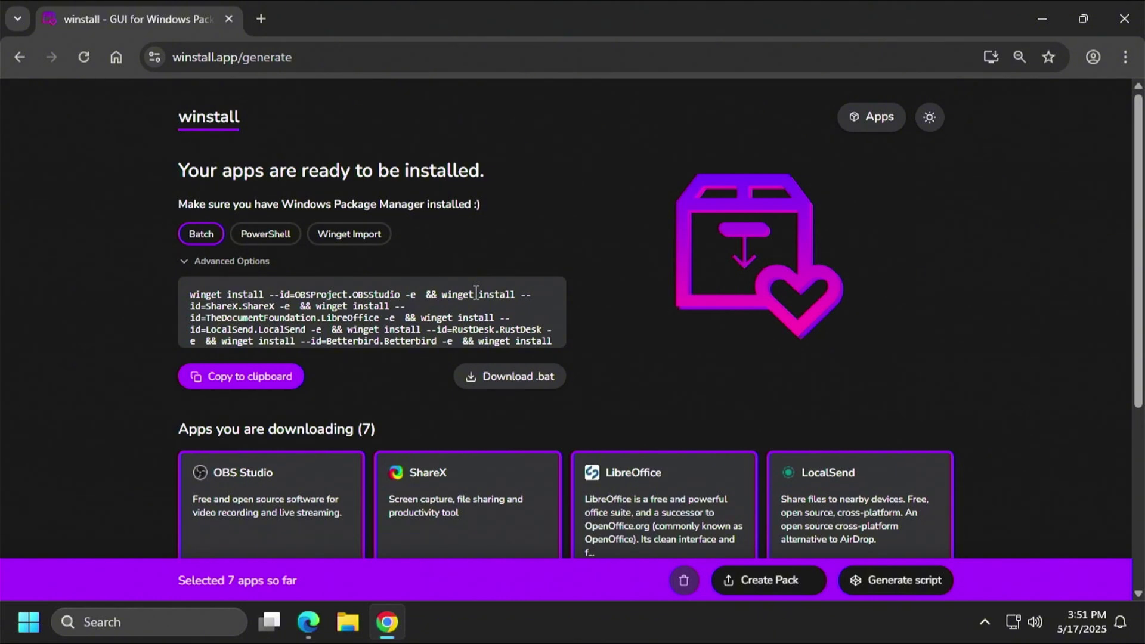
- Copy the Batch script box's winget install script for the 7 apps to the clipboard
scroll(430, 291, down, 1)
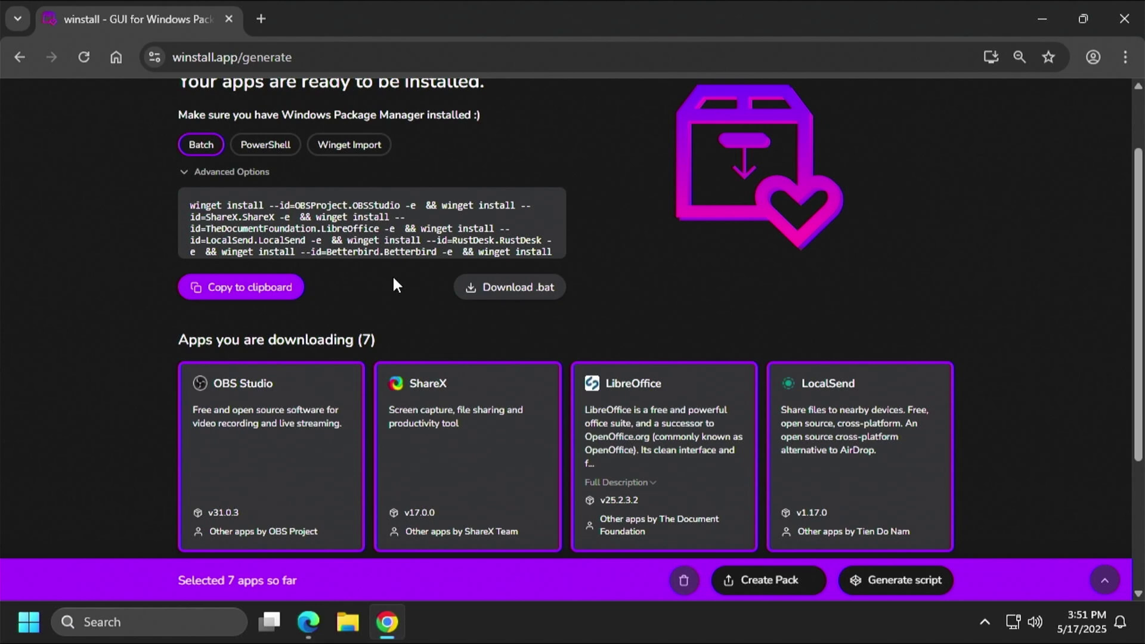
click(278, 291)
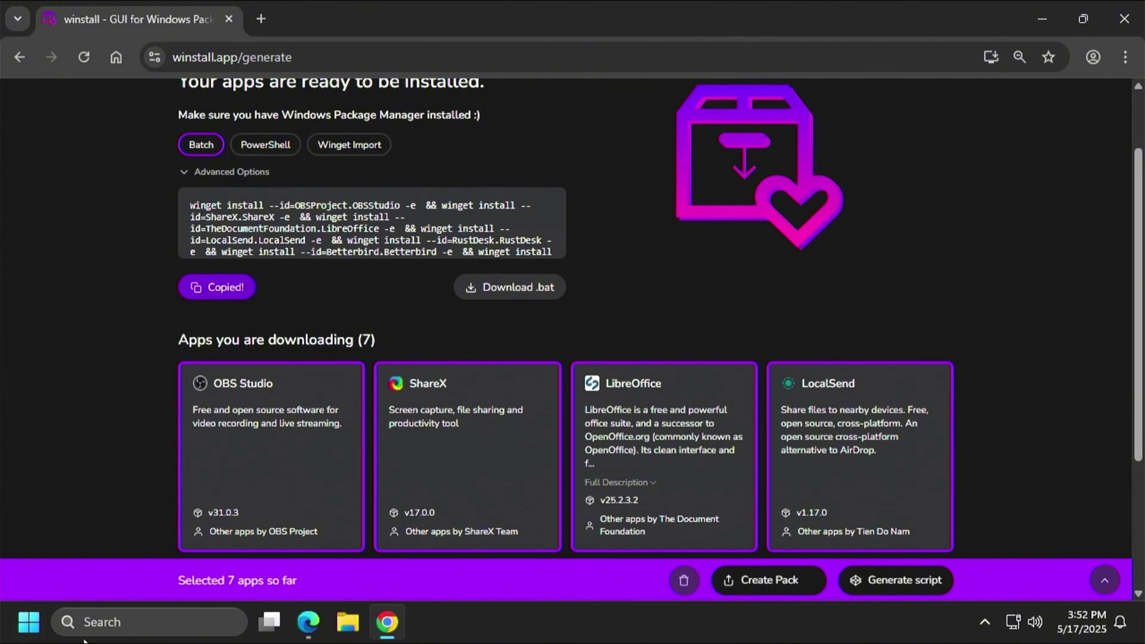
- Search 'terminal' and launch Command Prompt as administrator, approving the UAC prompt
click(97, 626)
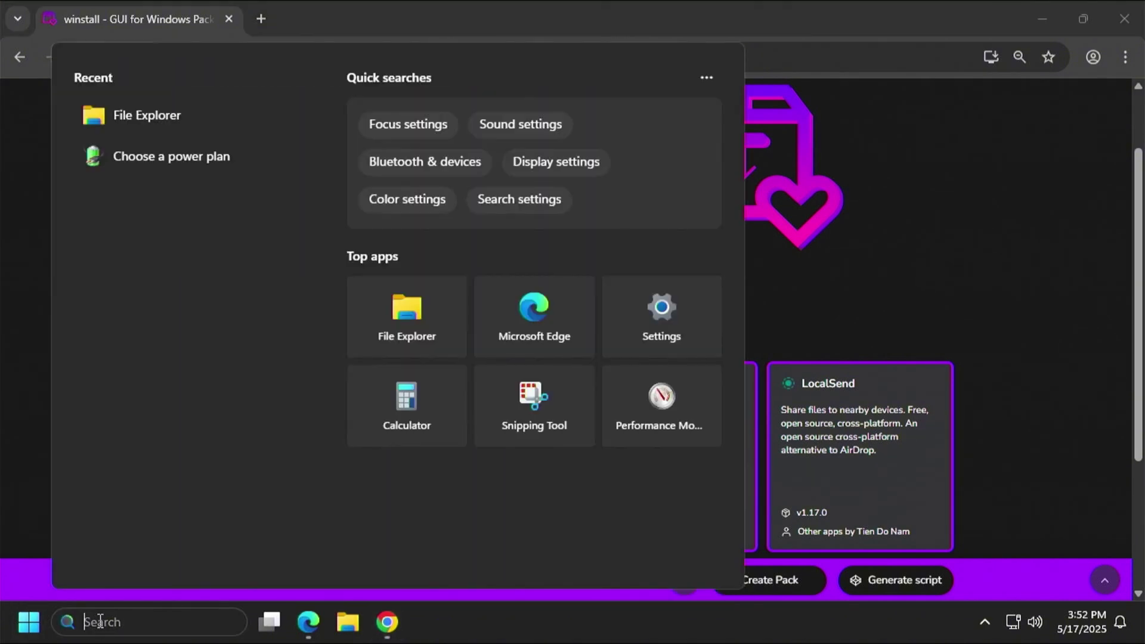
text(terminal)
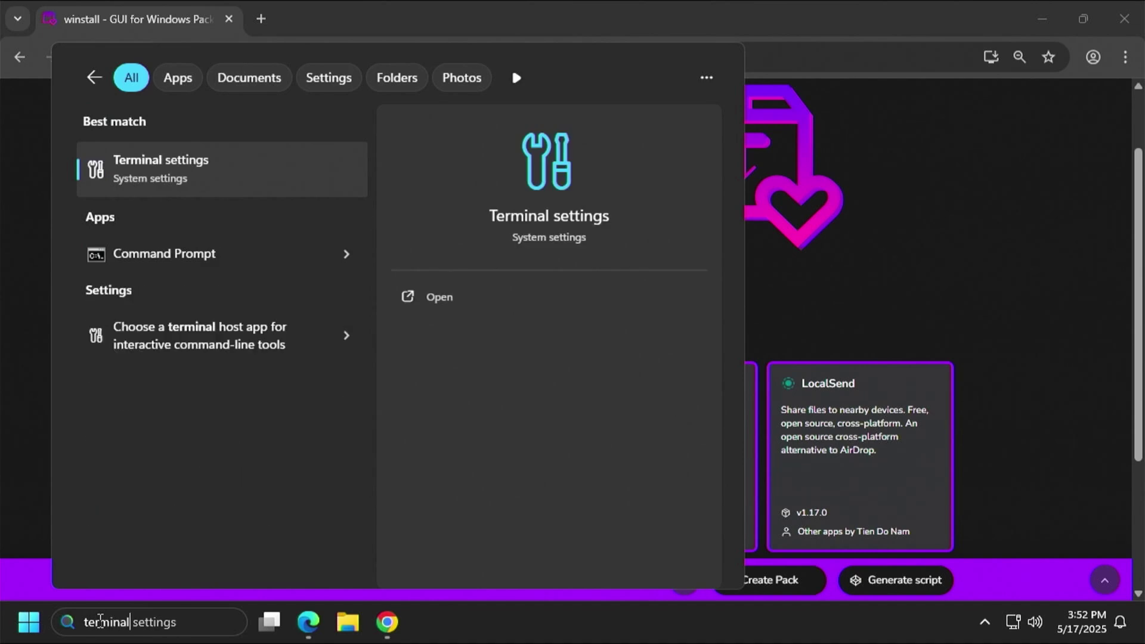
click(334, 255)
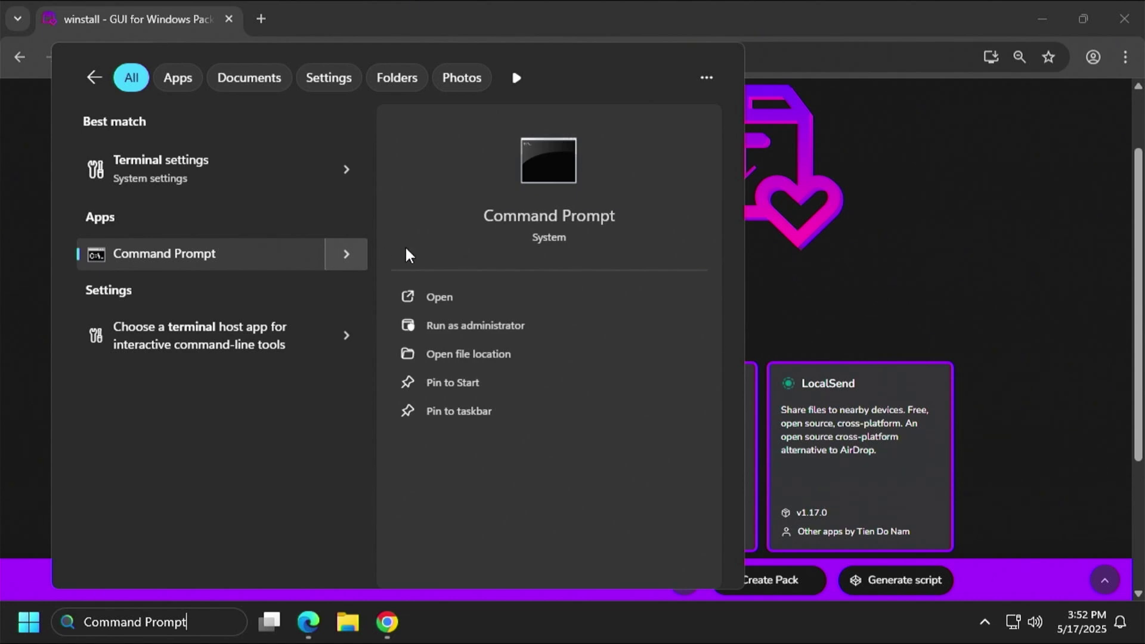
click(514, 320)
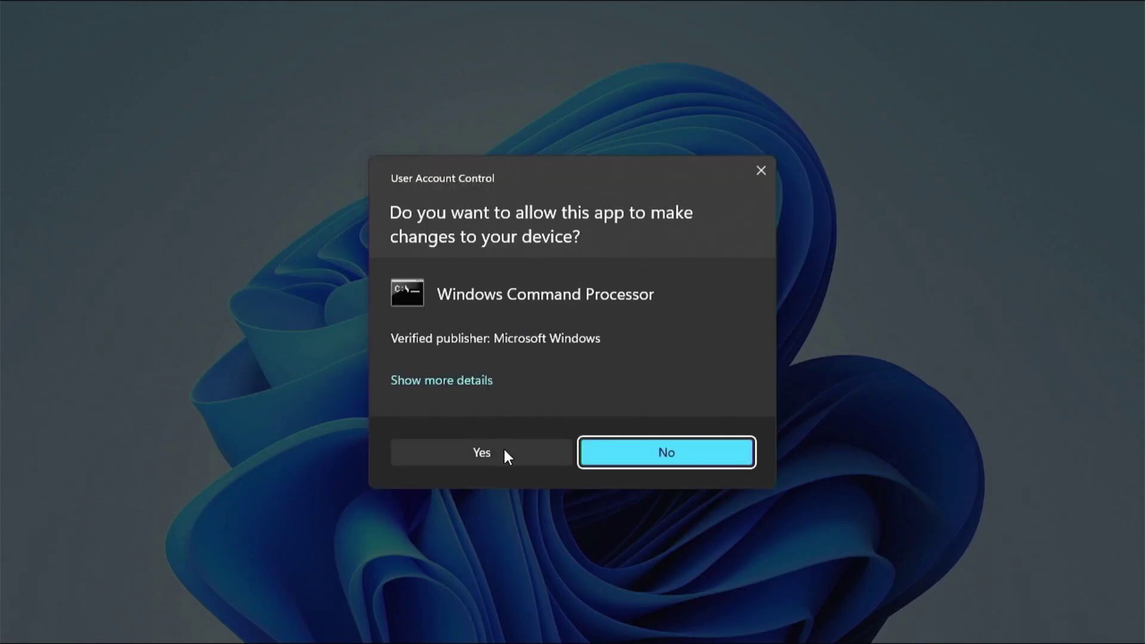
click(504, 448)
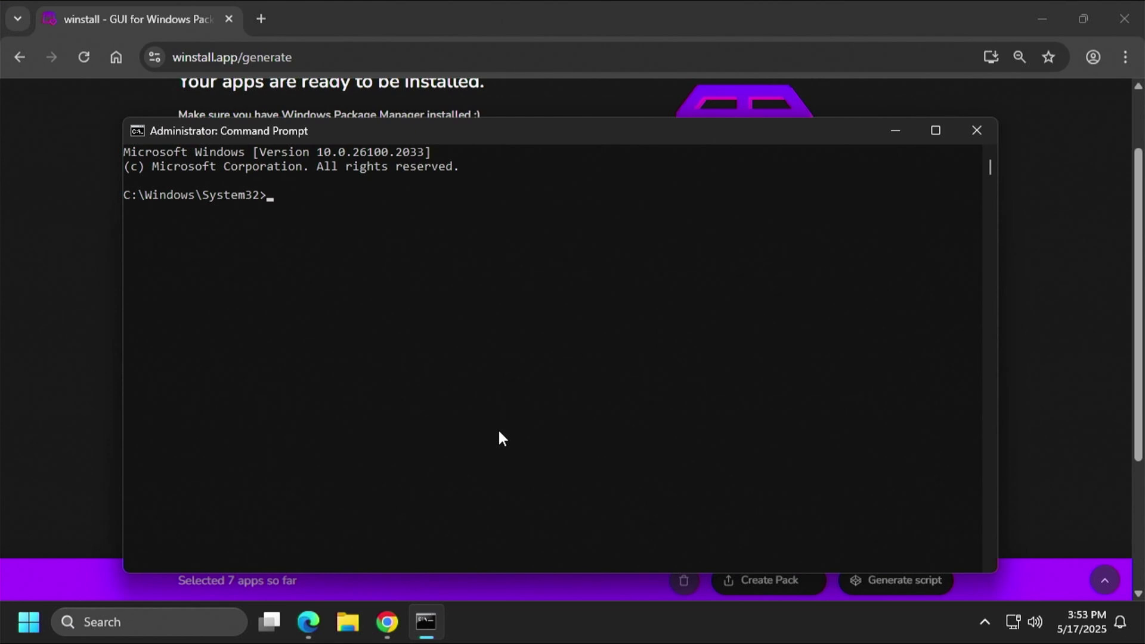
- Paste the seven-app winget install script into the admin Command Prompt and run it
key(ctrl+v)
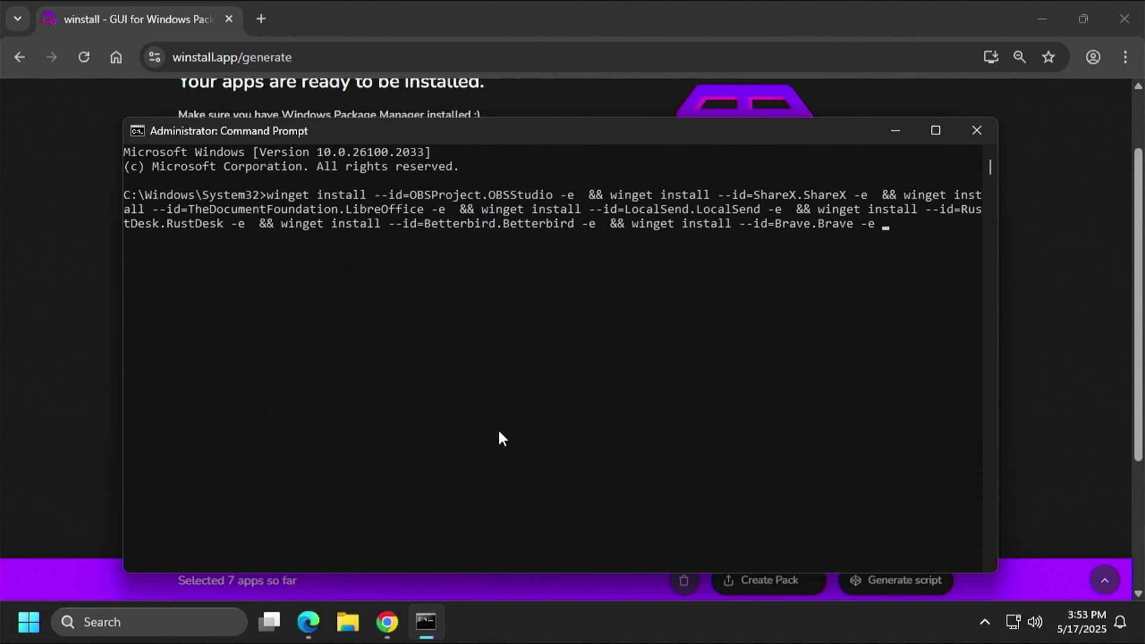
key(Return)
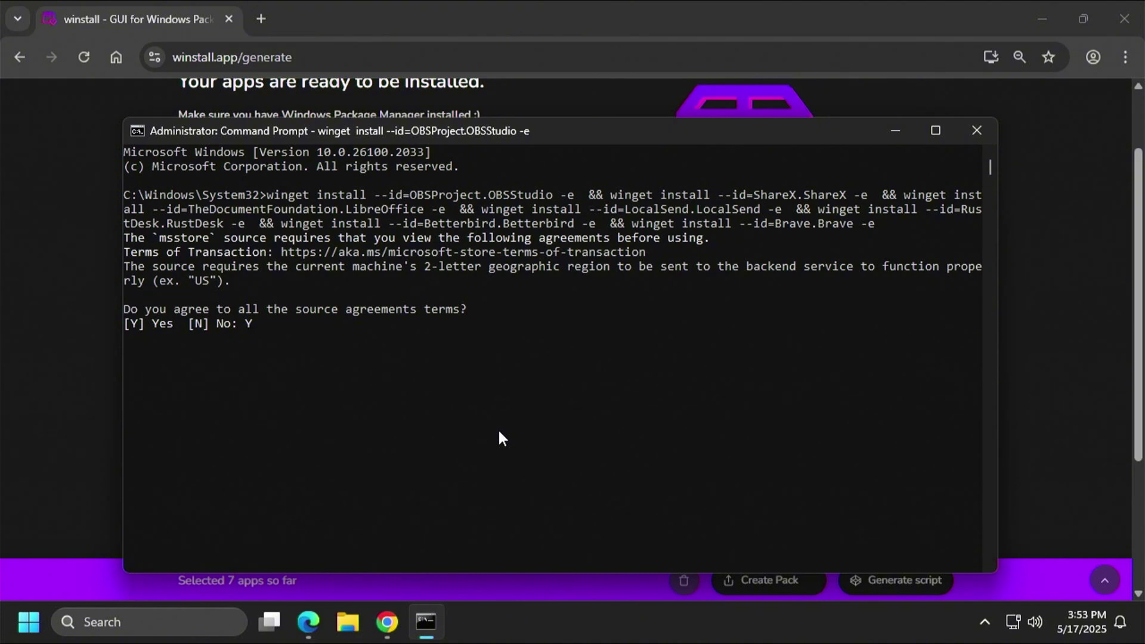
- Accept the msstore source agreement and let winget install the apps through Betterbird
key(Return)
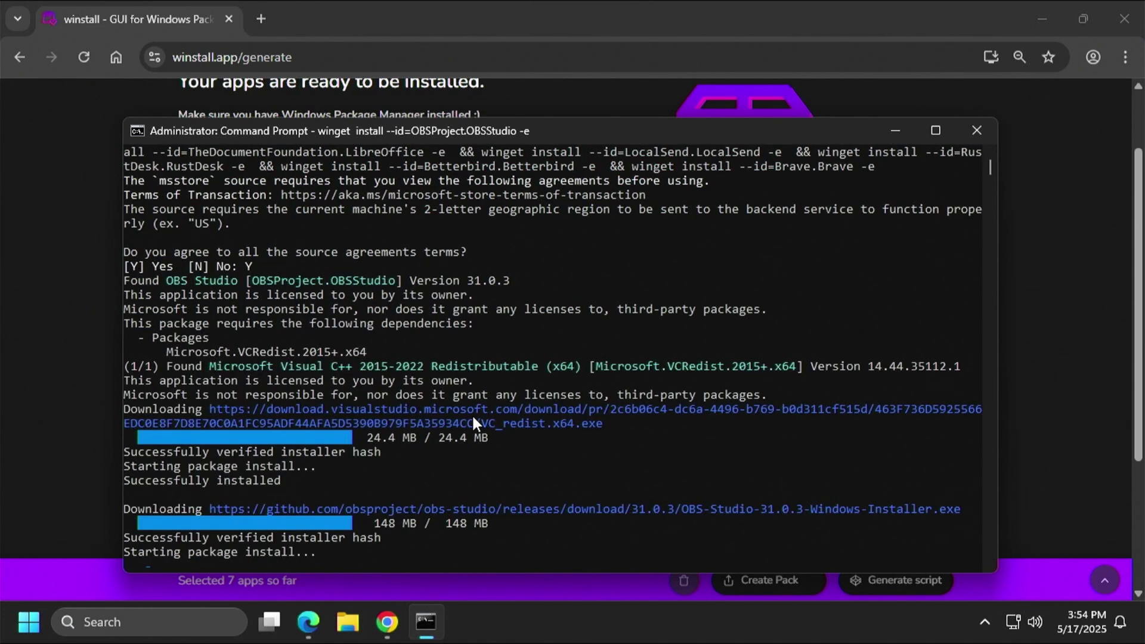
scroll(476, 411, down, 5)
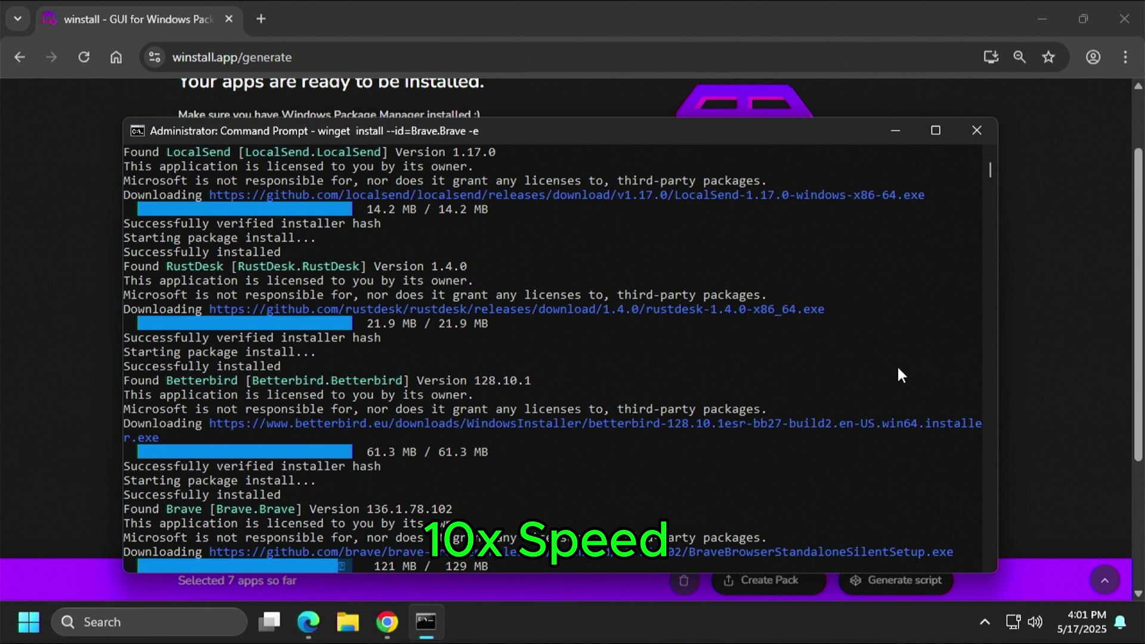
- Scroll the console output to confirm Brave and every package reports successfully installed
scroll(778, 285, up, 9)
scroll(775, 276, up, 9)
scroll(761, 258, down, 17)
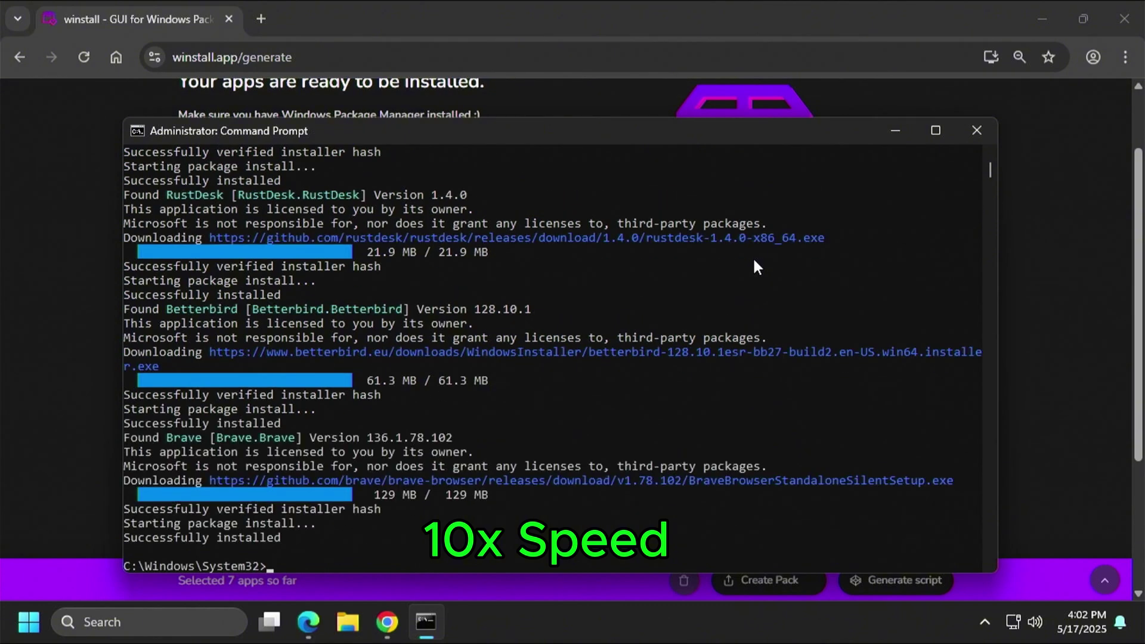
scroll(229, 324, down, 5)
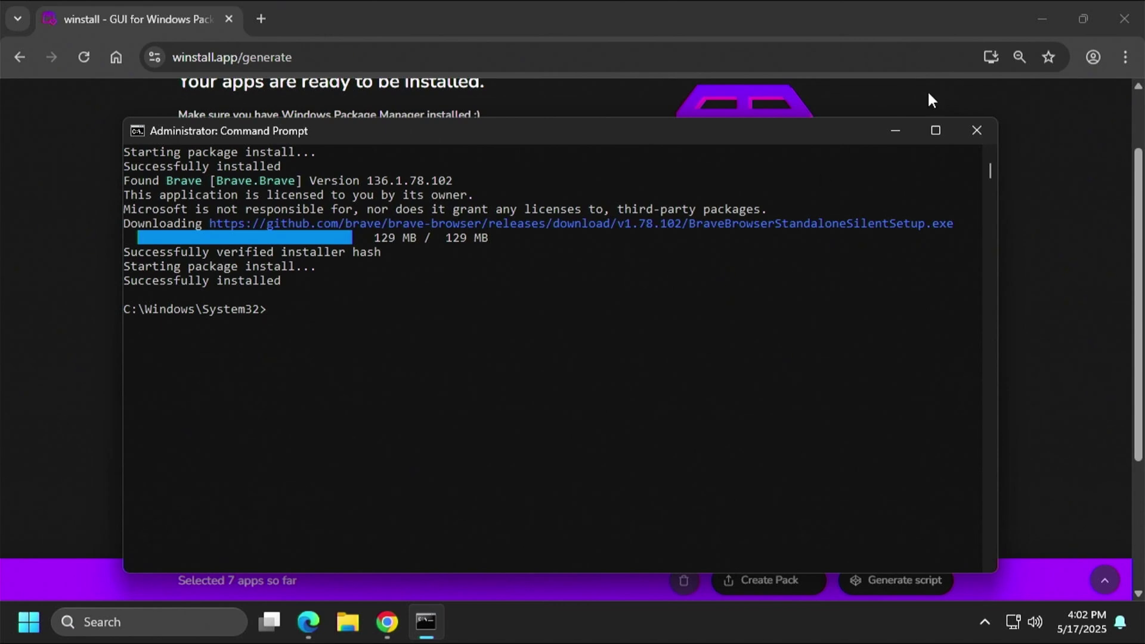
- Close Command Prompt and Chrome, then highlight the new desktop app shortcuts and deselect them
click(983, 121)
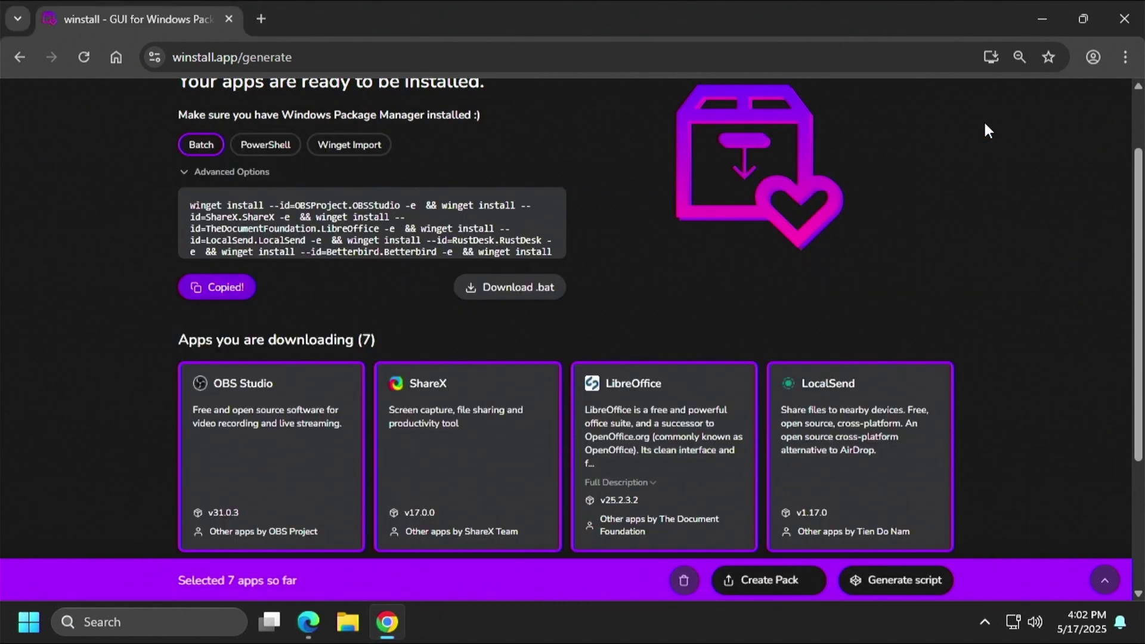
click(1124, 19)
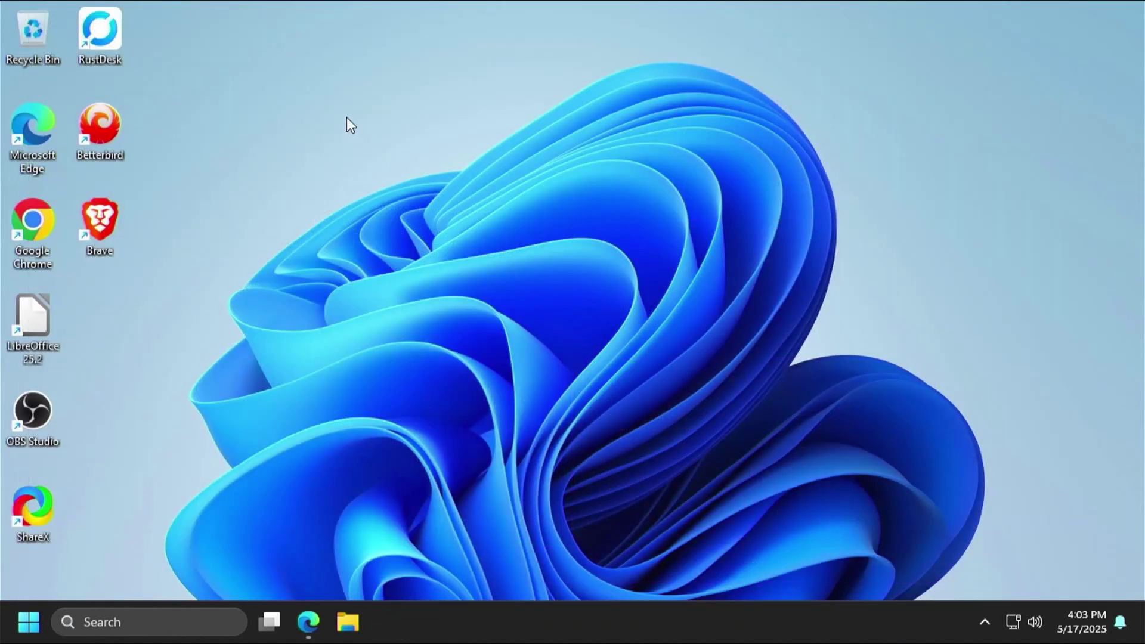
drag(330, 46, 7, 595)
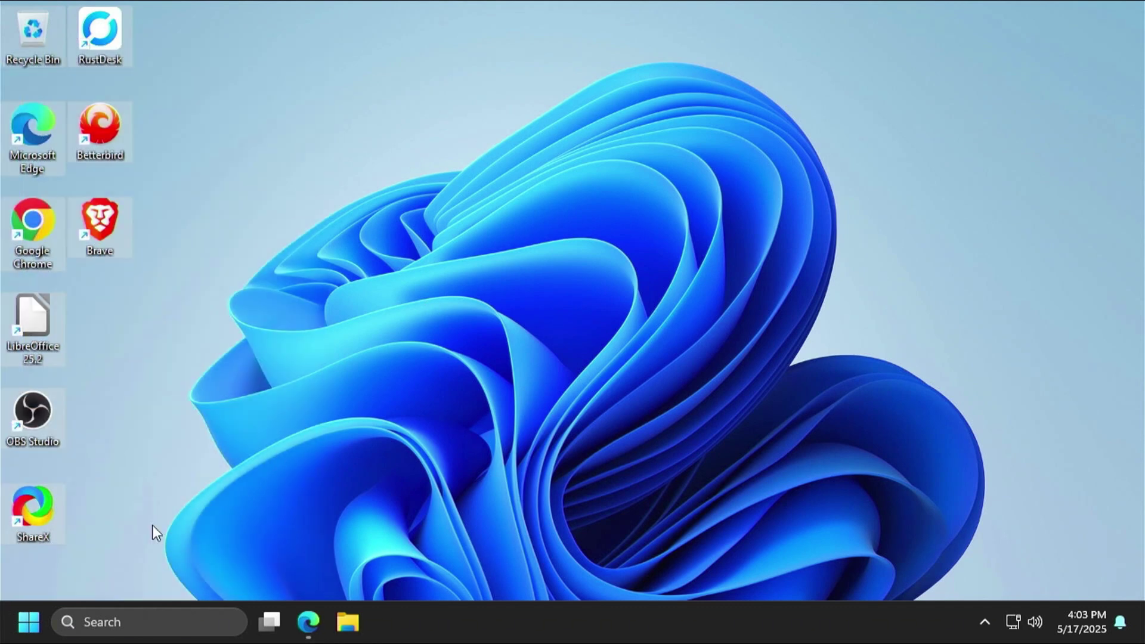
click(104, 221)
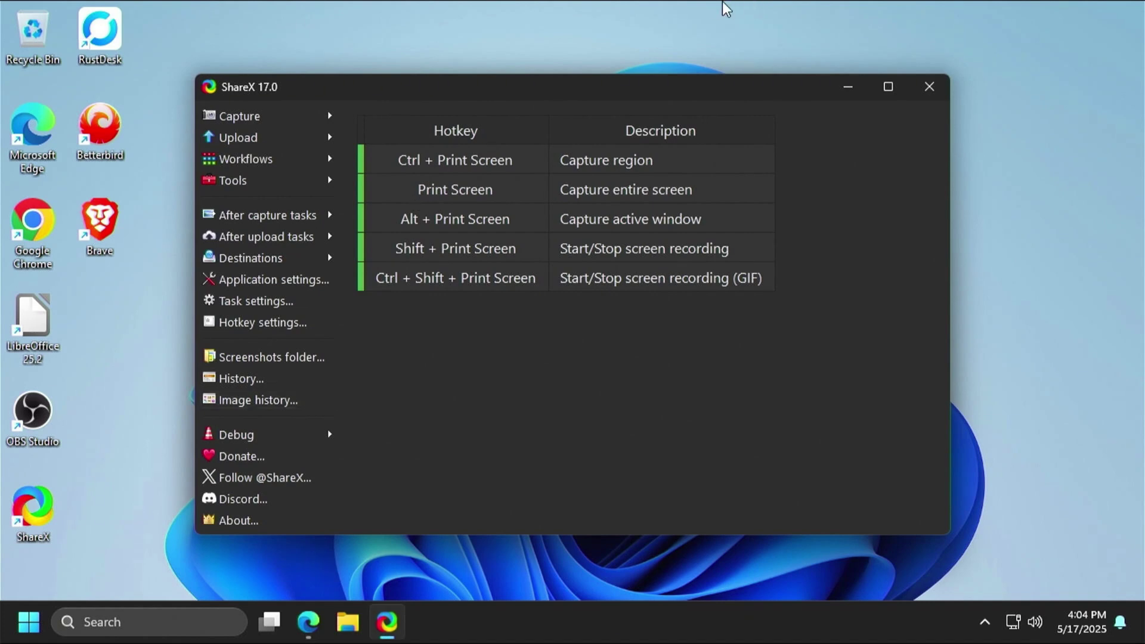
- Close the ShareX 17.0 main window with Alt+F4 so it minimizes to the tray
key(alt+F4)
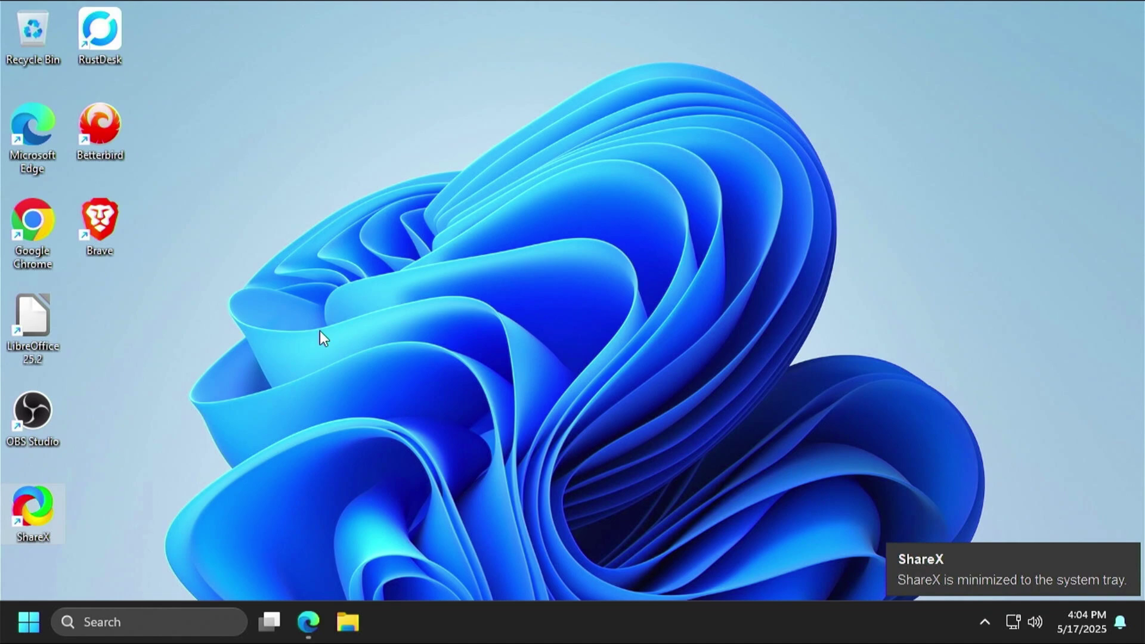